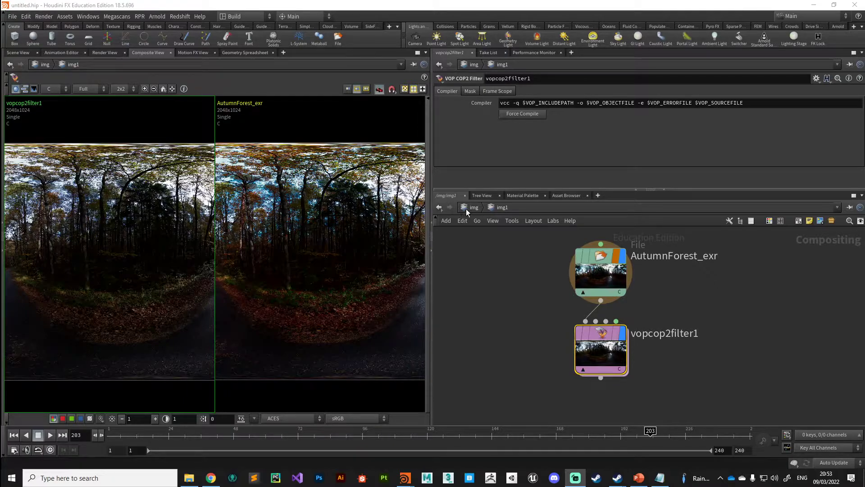
Leave the img1 compositing network and switch to the empty /obj Objects network.
left_click(466, 209)
left_click(466, 209)
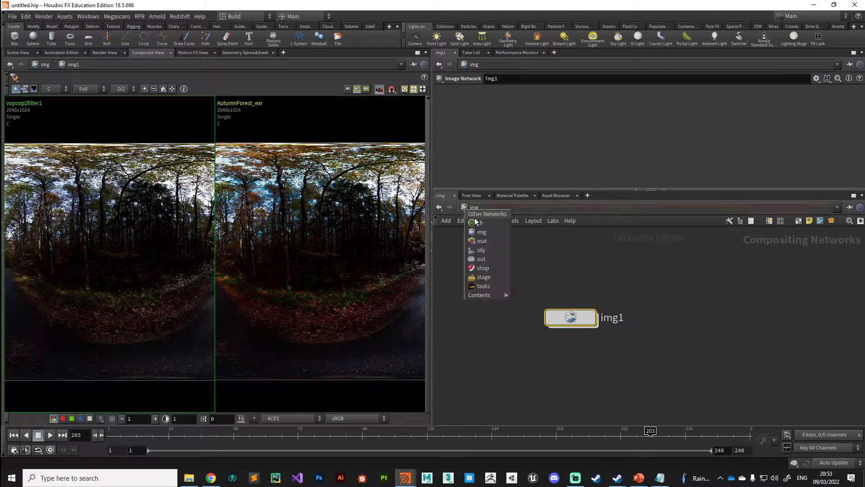
left_click(483, 250)
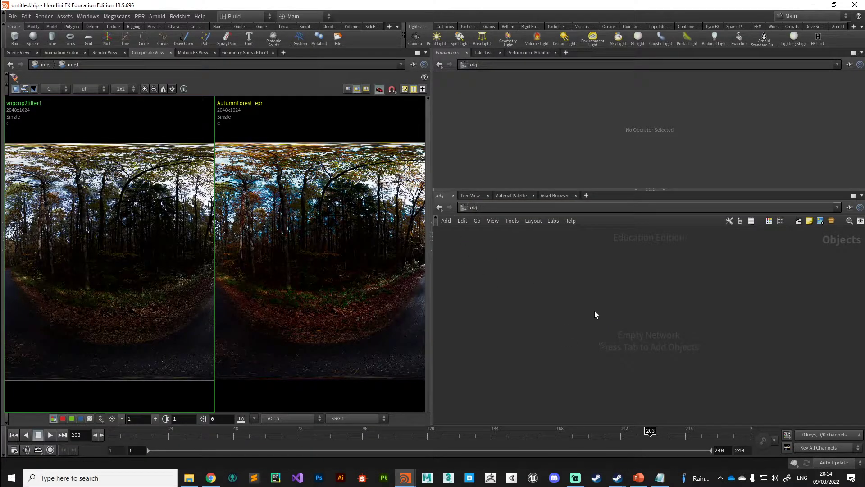
Create a Geometry node, geo1, at object level and dive inside it.
key("Tab")
type("geo")
key("Return")
left_click(594, 310)
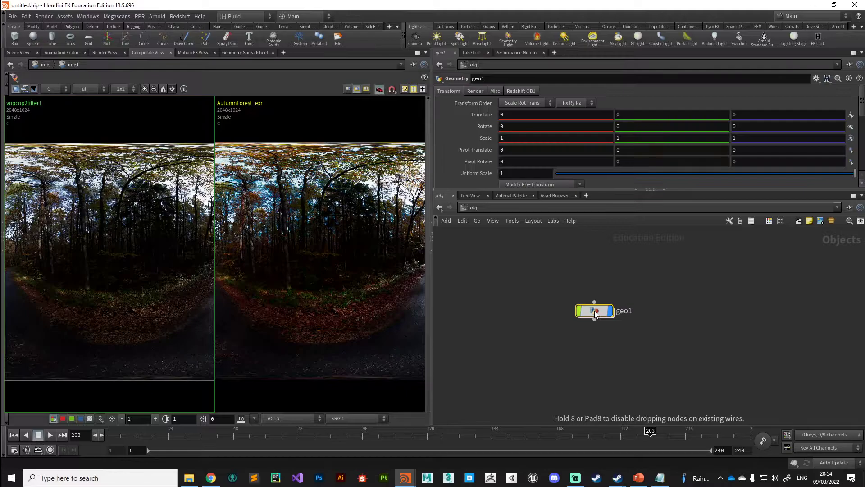
double_click(594, 310)
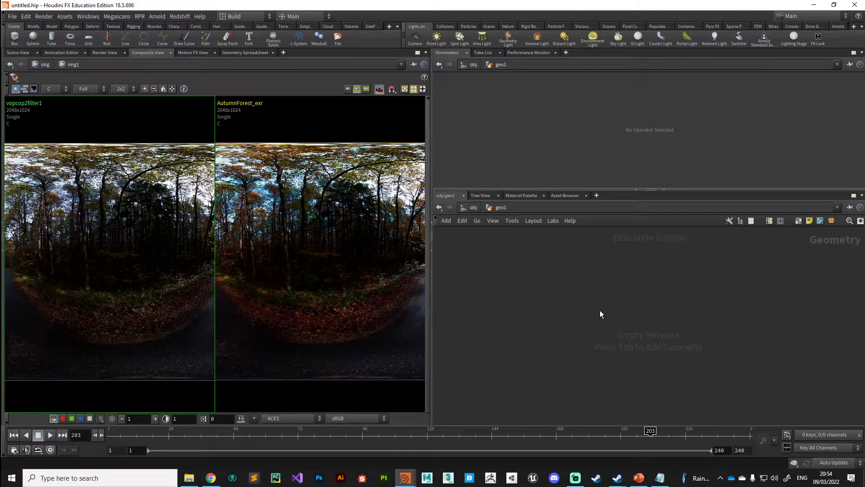
Add a COP2 Network named cop2net1 inside geo1 and open it.
key("Tab")
type("cop")
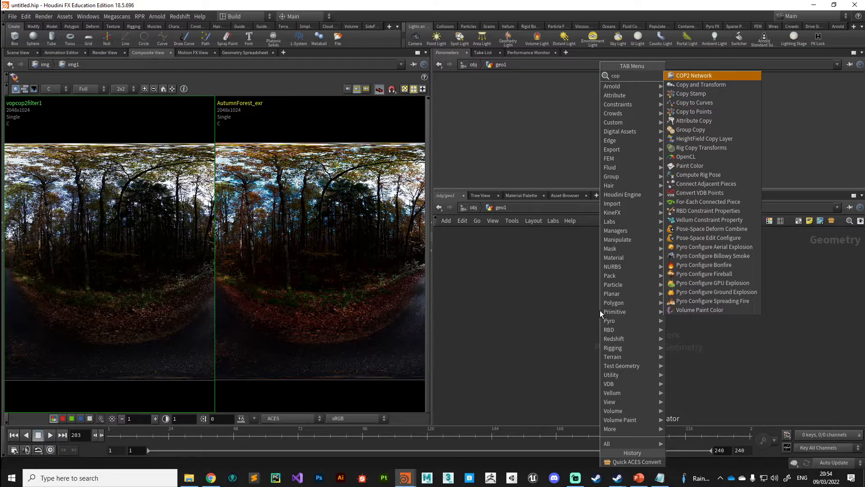
key("Tab")
type("cop")
key("Return")
left_click(507, 270)
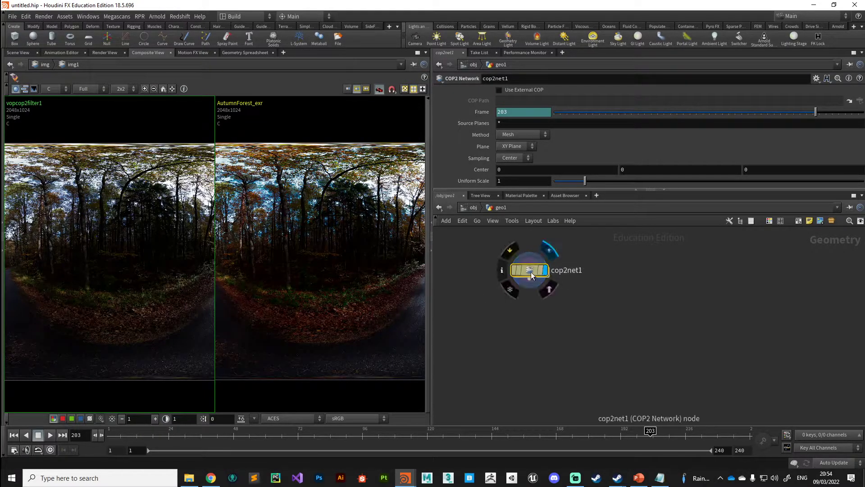
double_click(528, 269)
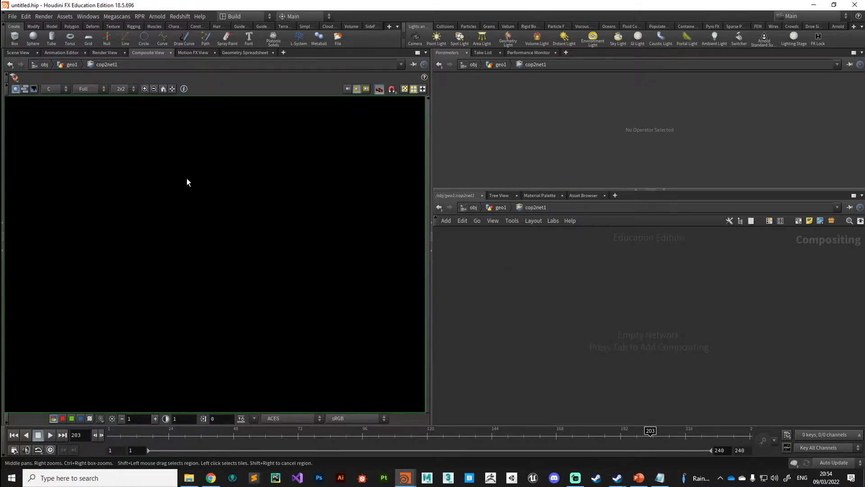
Copy the AutumnForest_exr and vopcop2filter1 nodes from /img/img1.
left_click(471, 209)
left_click(478, 207)
left_click(491, 230)
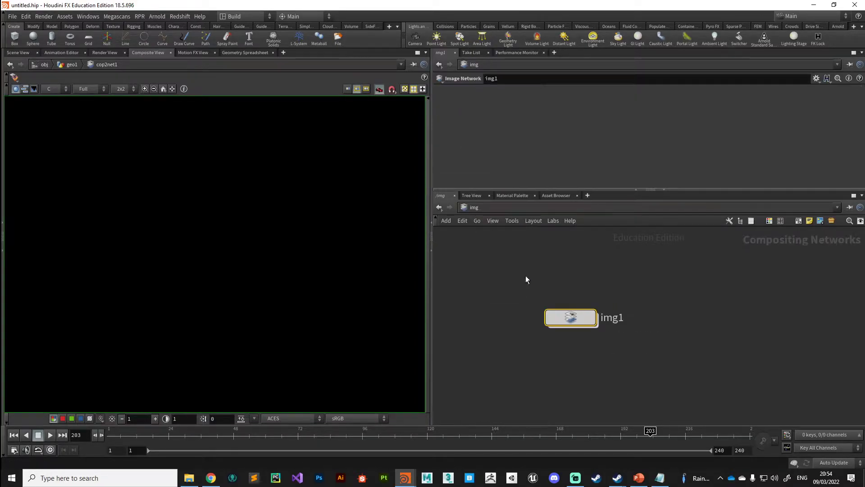
double_click(570, 316)
left_click_drag(521, 247, 657, 399)
key("ctrl+c")
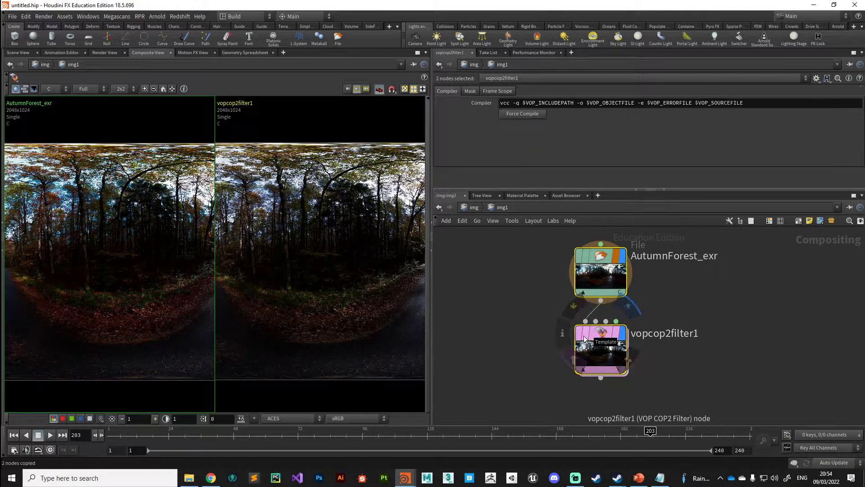
Paste both copied nodes into cop2net1 inside /obj/geo1.
left_click(471, 208)
left_click(472, 207)
left_click(483, 248)
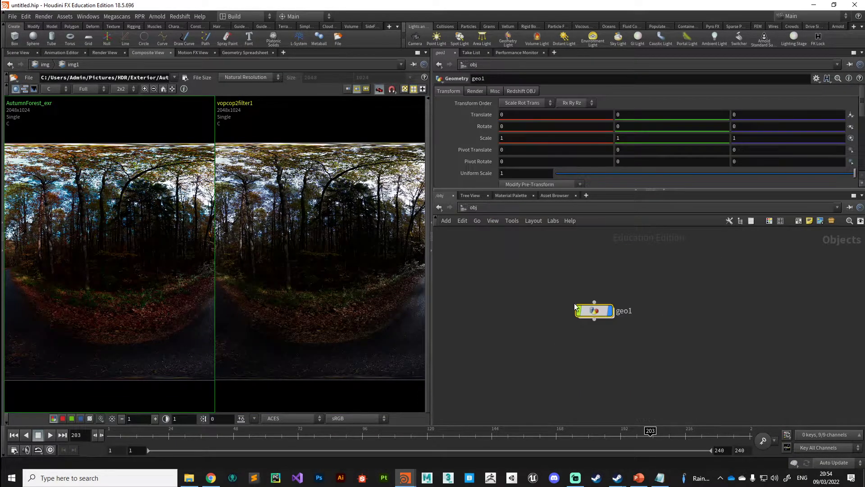
double_click(593, 306)
key("ctrl+v")
double_click(529, 274)
key("ctrl+v")
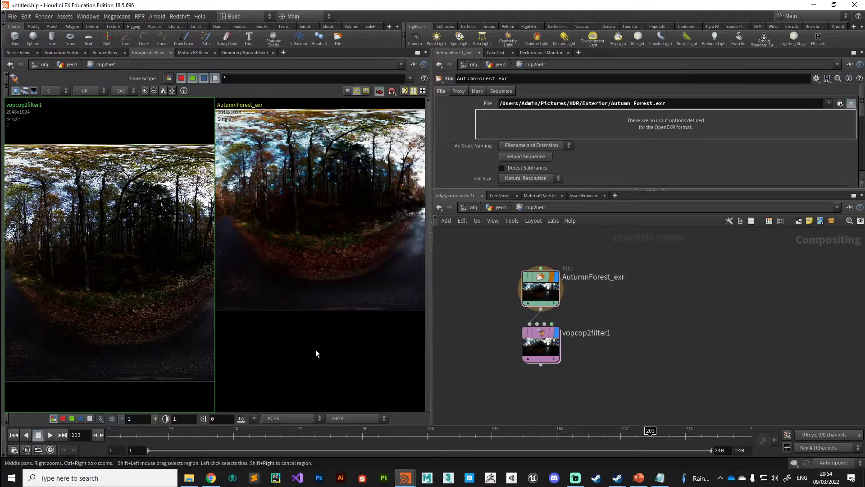
In vopcop2filter1's VEX network, shift vectofloat1 and output1 right, then return to geo1.
double_click(540, 345)
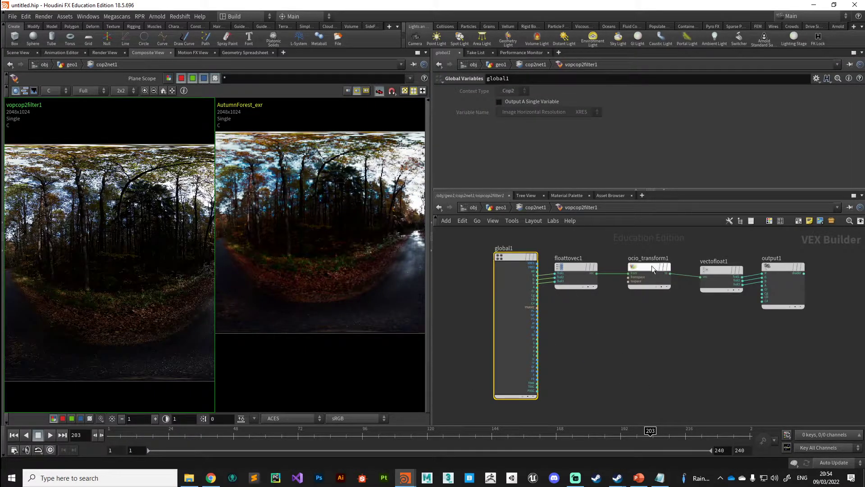
middle_click_drag(649, 278, 621, 288)
left_click(620, 288)
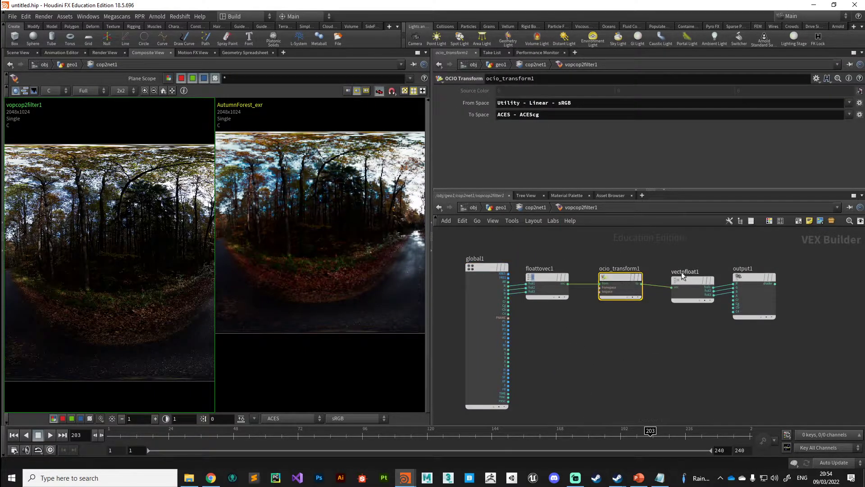
left_click_drag(681, 336, 766, 271)
left_click_drag(690, 277, 710, 278)
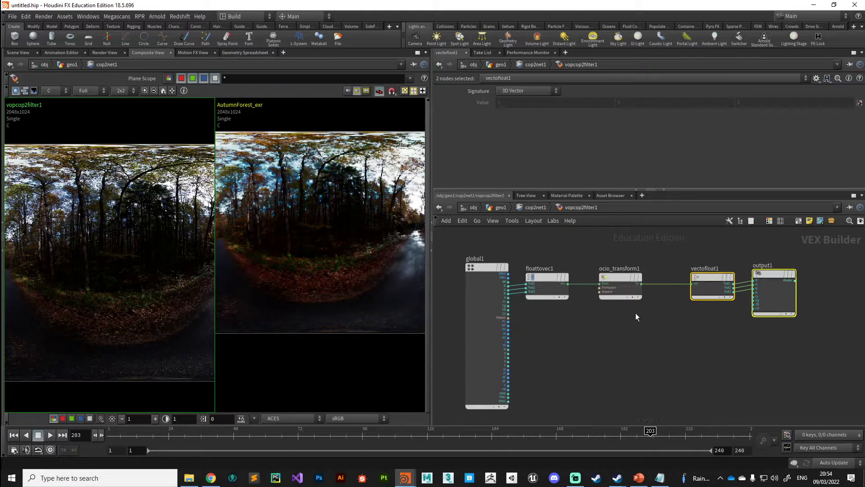
left_click(612, 277)
left_click(545, 282)
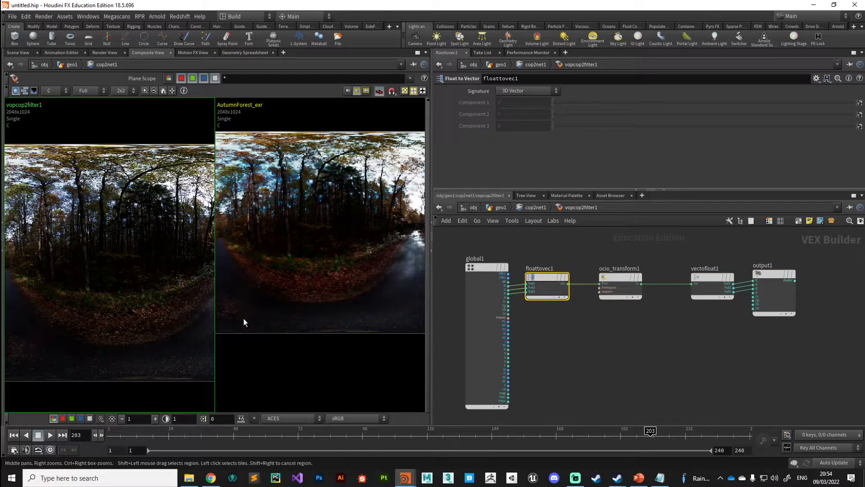
key("u")
key("u")
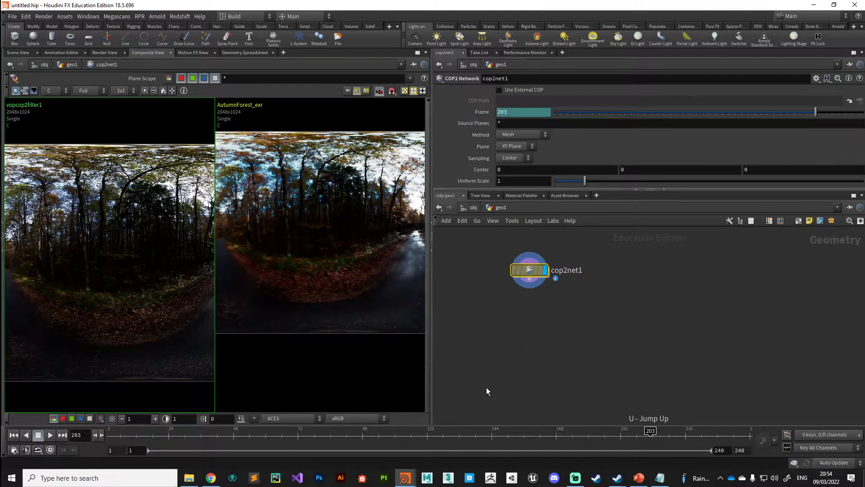
Clear AutumnForest_exr's File path in cop2net1 and nudge the node up.
double_click(530, 271)
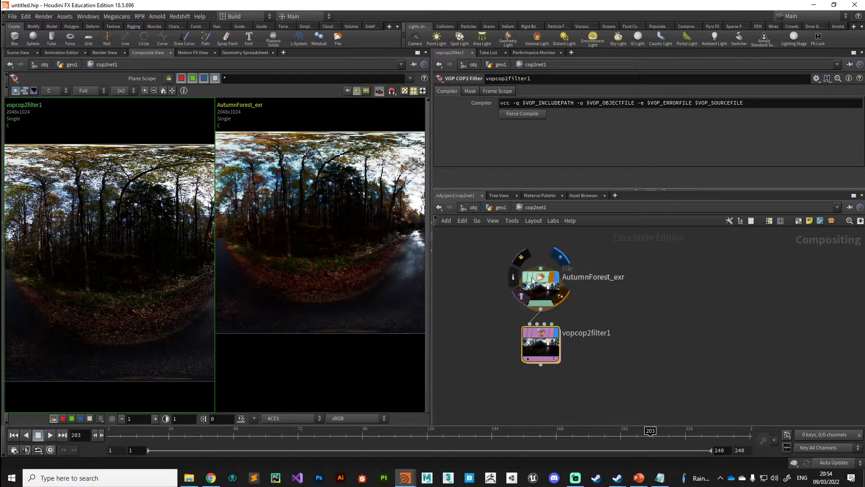
left_click(541, 289)
triple_click(689, 104)
key("BackSpace")
left_click_drag(526, 277, 526, 256)
Re-enter cop2net1 from geo1 and make vopcop2filter1 the current node.
key("u")
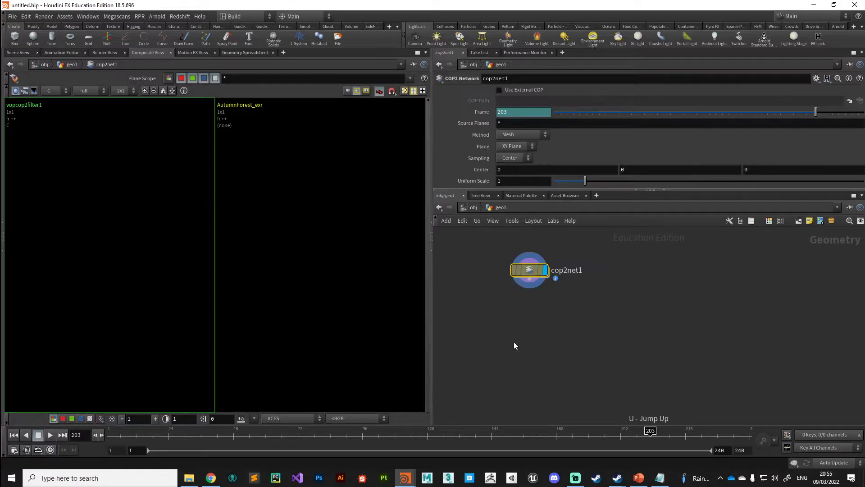
middle_click_drag(496, 295, 517, 315)
scroll(519, 305, "up", 2)
scroll(573, 347, "down", 3)
scroll(543, 284, "up", 4)
double_click(586, 278)
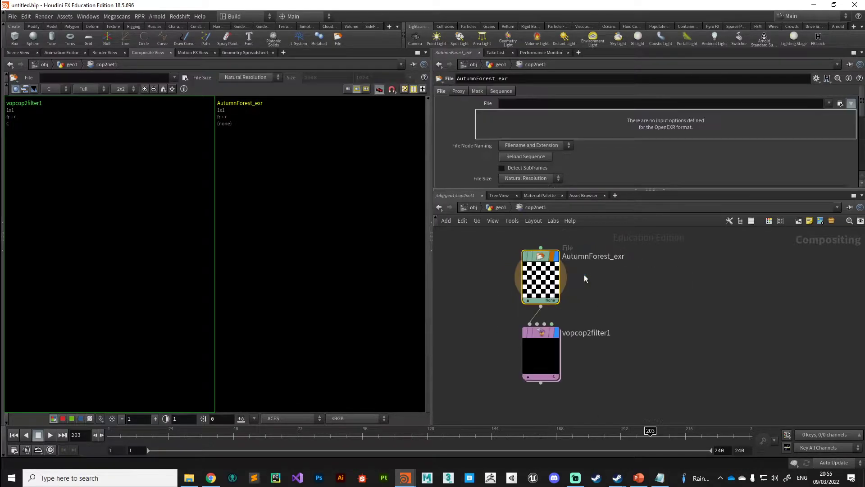
scroll(522, 315, "down", 2)
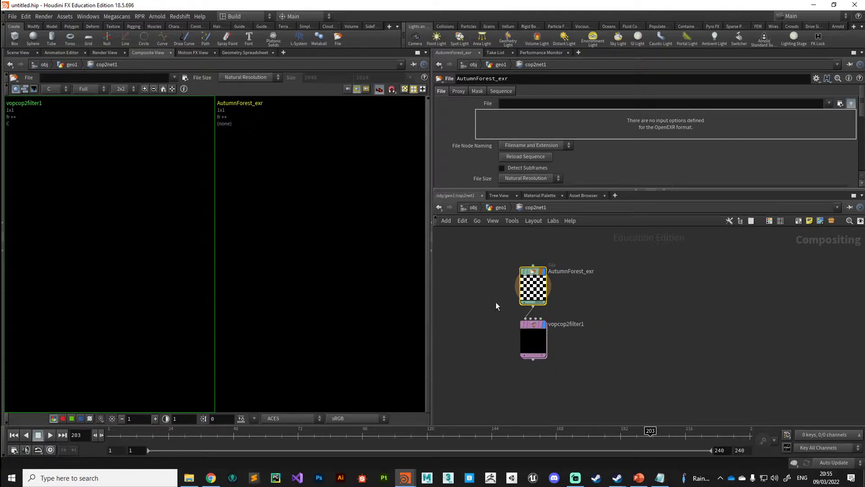
scroll(528, 305, "down", 2)
scroll(518, 391, "up", 4)
scroll(527, 307, "down", 2)
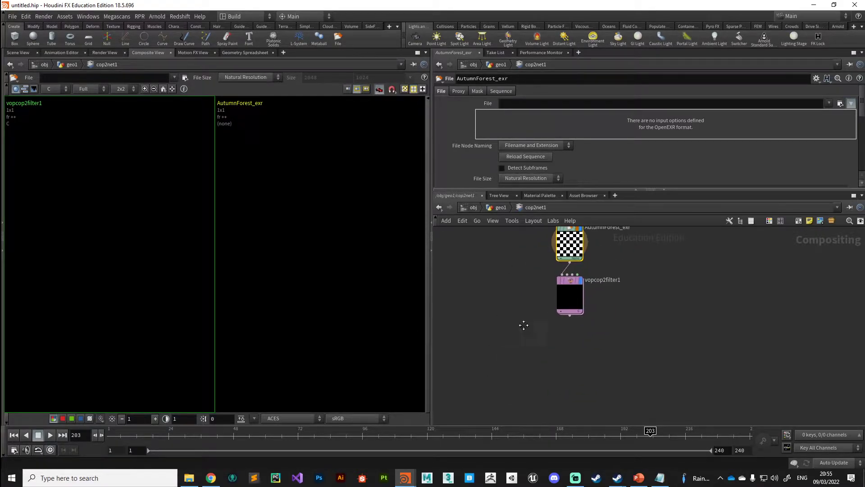
scroll(516, 351, "up", 2)
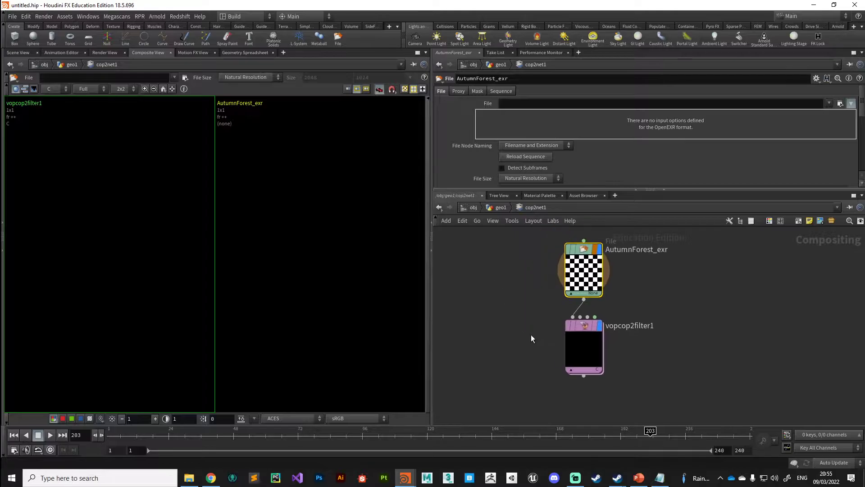
left_click(574, 333)
middle_click_drag(519, 369, 516, 338)
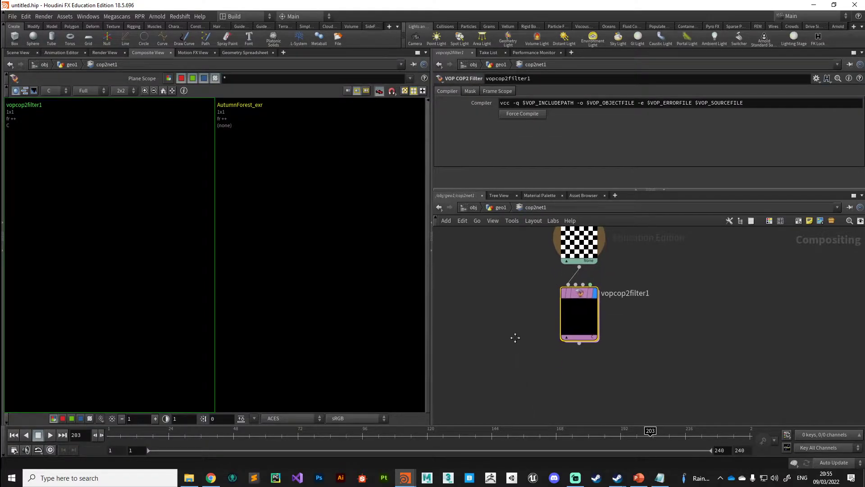
Add a rop_comp1 ROP File Output below vopcop2filter1 and review its Output Picture path.
key("Tab")
type("rop")
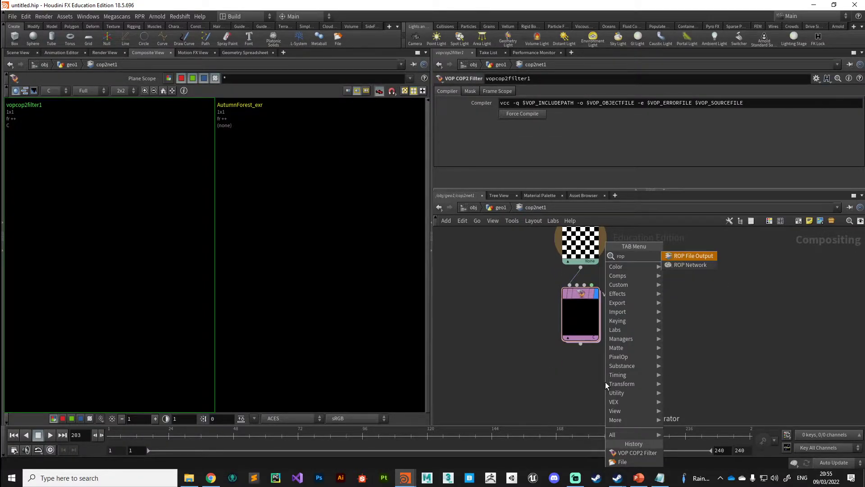
key("Return")
left_click(623, 374)
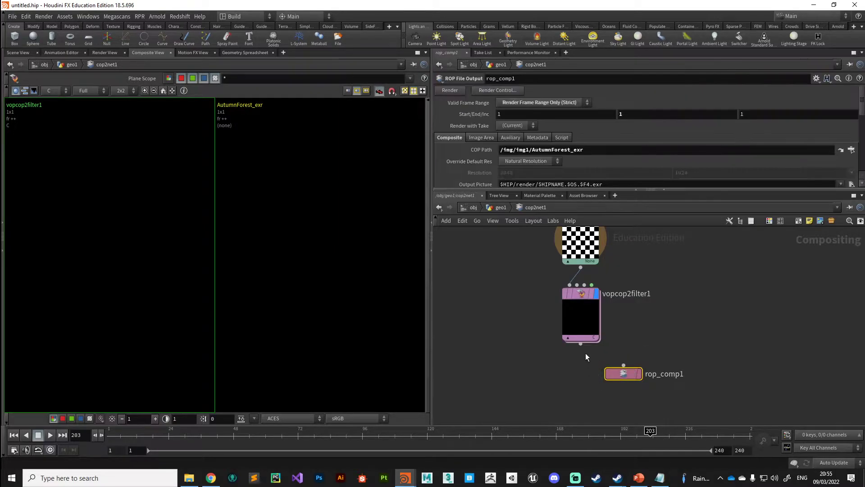
left_click_drag(620, 369, 582, 382)
scroll(619, 114, "down", 2)
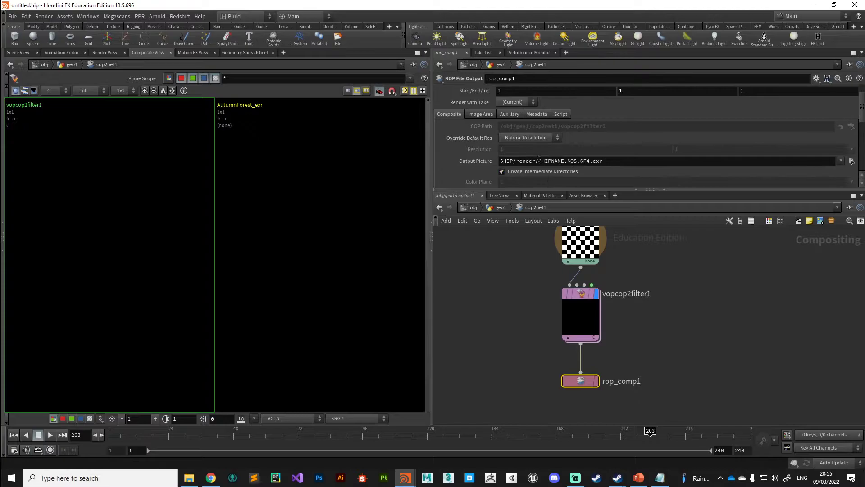
left_click_drag(610, 161, 501, 161)
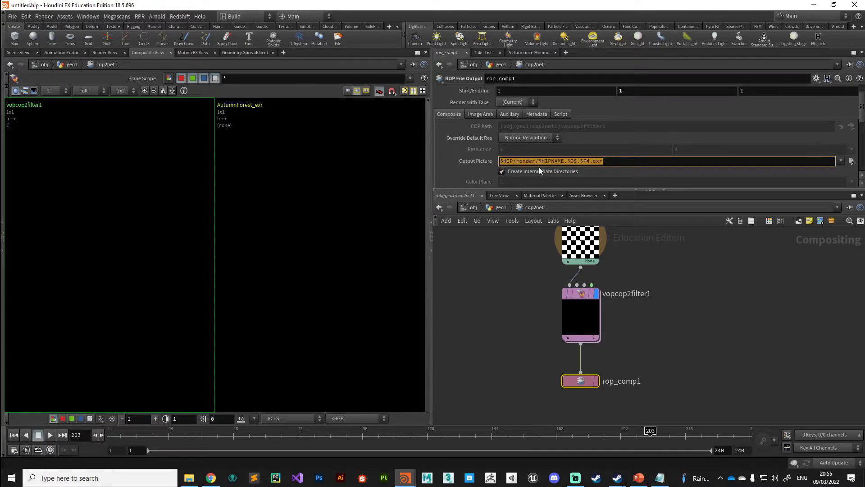
scroll(498, 148, "up", 2)
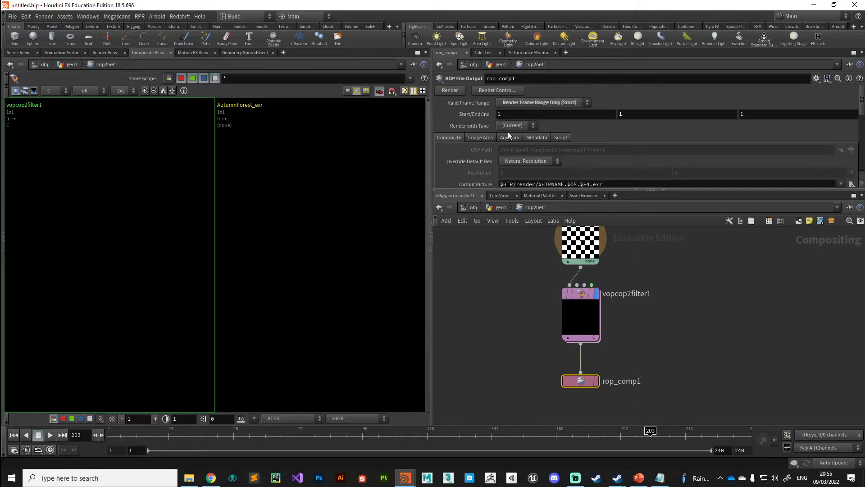
left_click(450, 91)
Collapse cop2net1 inside geo1 into a new subnetwork.
key("u")
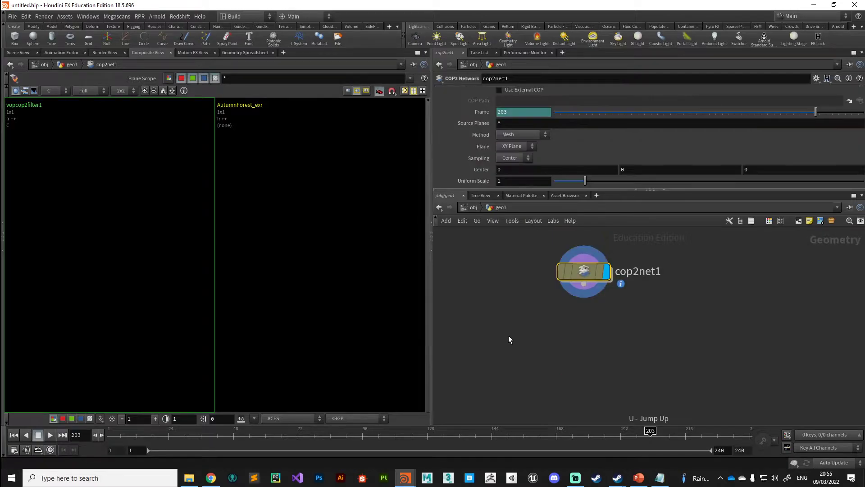
key("u")
double_click(594, 311)
left_click_drag(562, 357, 481, 309)
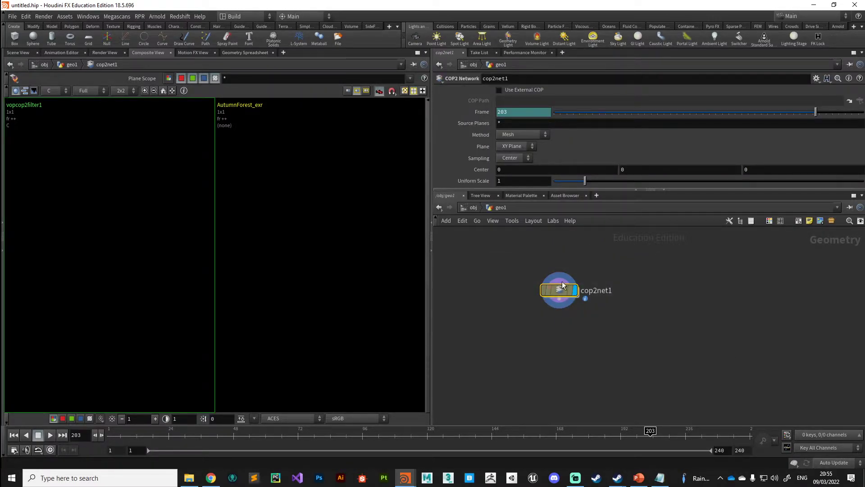
left_click(831, 223)
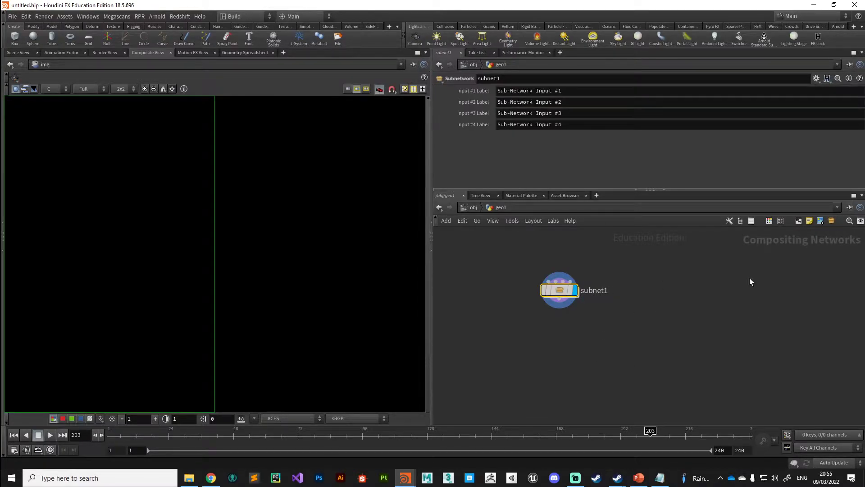
Rename the subnetwork node to class_QuickACES.
double_click(596, 293)
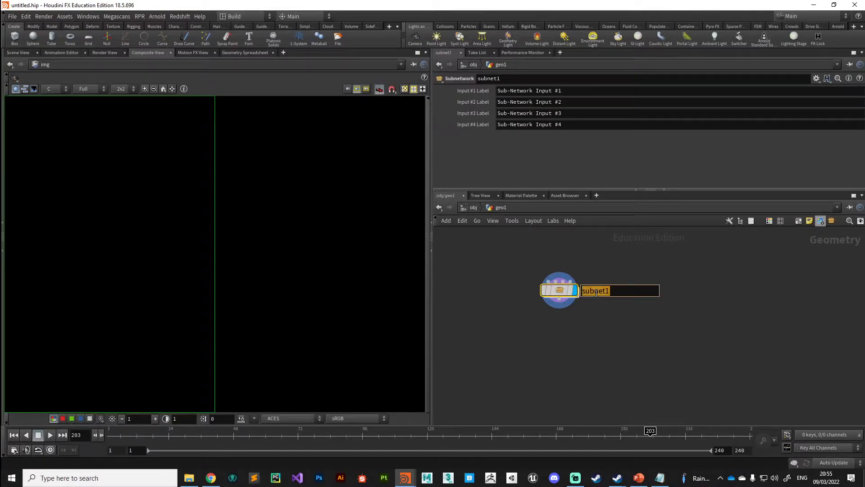
type("QuickACES")
key("BackSpace")
key("BackSpace")
key("BackSpace")
key("BackSpace")
type("ACES")
key("Return")
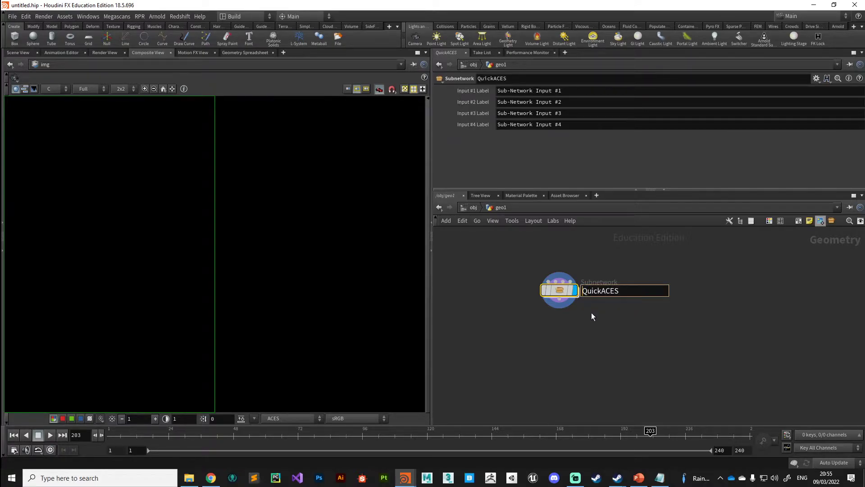
type("class_")
key("Return")
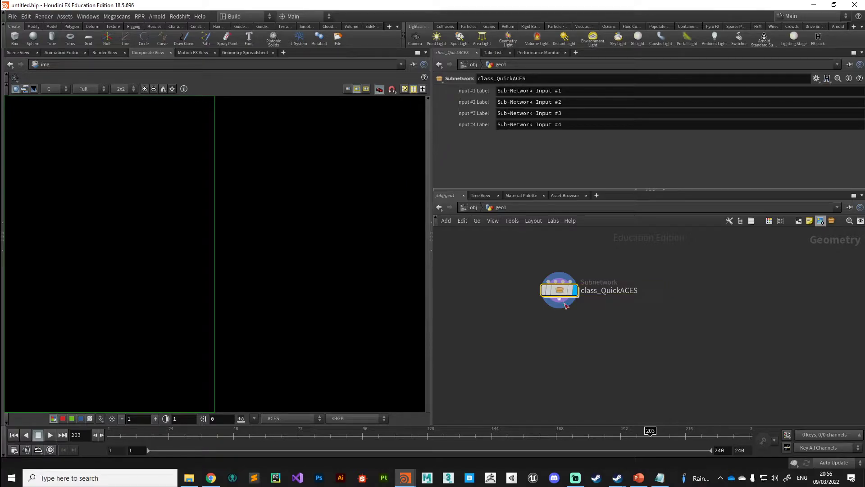
Start Create Digital Asset on class_QuickACES and inspect the default houdini18.5/otls library path.
right_click(559, 292)
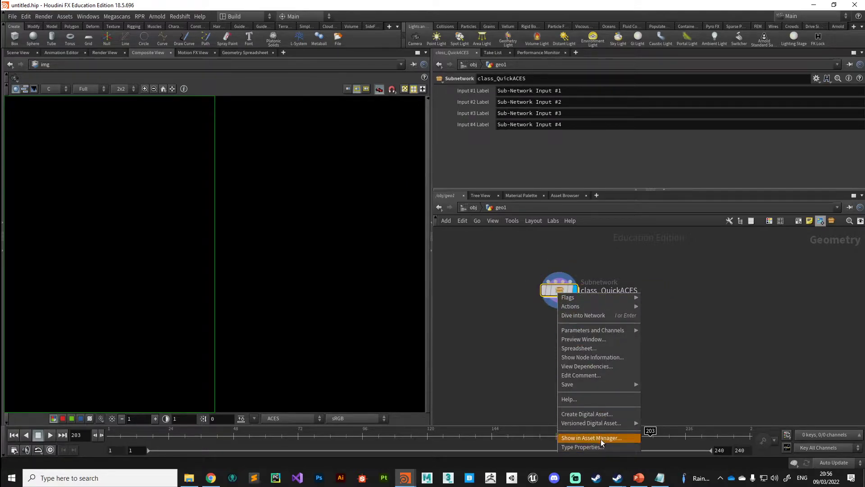
left_click(586, 414)
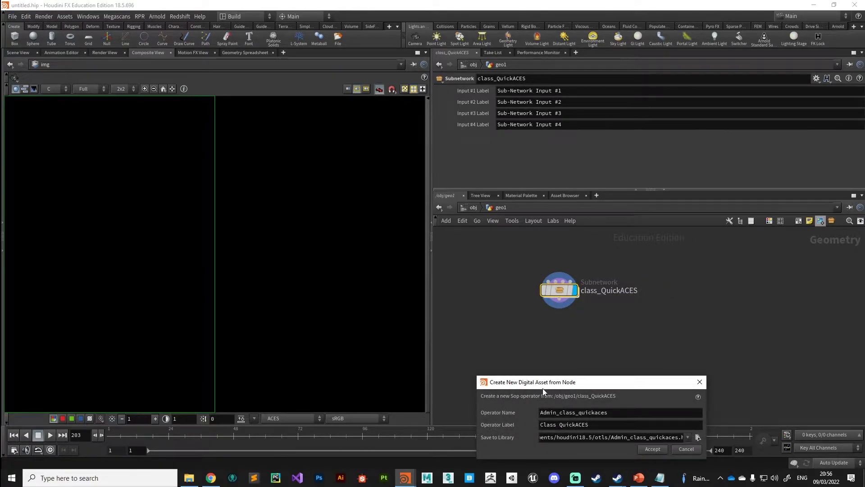
left_click_drag(542, 386, 363, 183)
left_click_drag(363, 238, 470, 241)
left_click(415, 235)
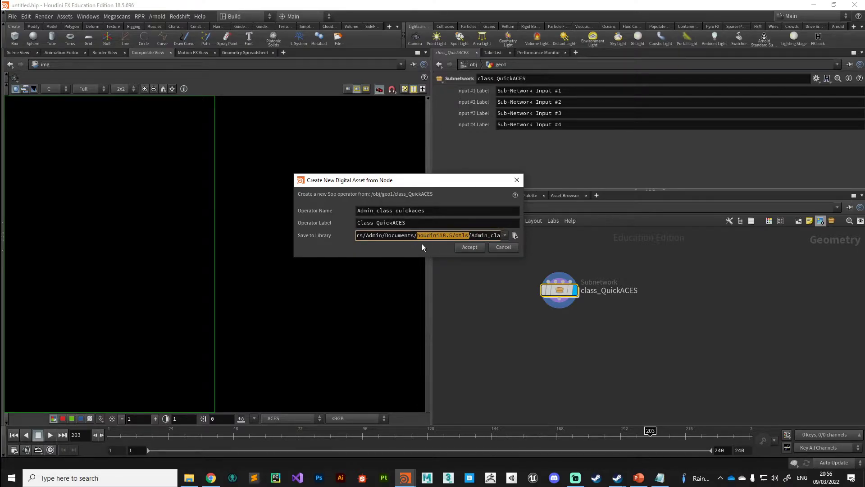
left_click_drag(415, 237, 472, 238)
Save the asset library to PythonStates/CoursePackage/otls as Admin_class_quickaces.hdanc and create it.
left_click(516, 236)
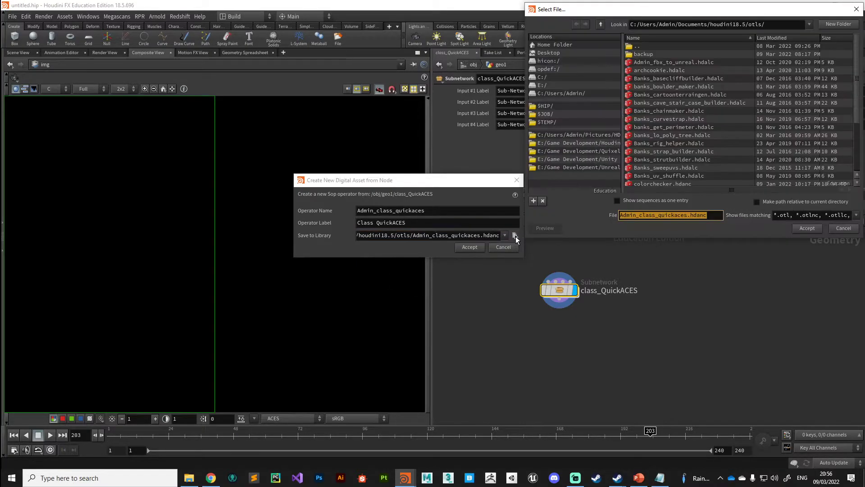
scroll(651, 123, "down", 1)
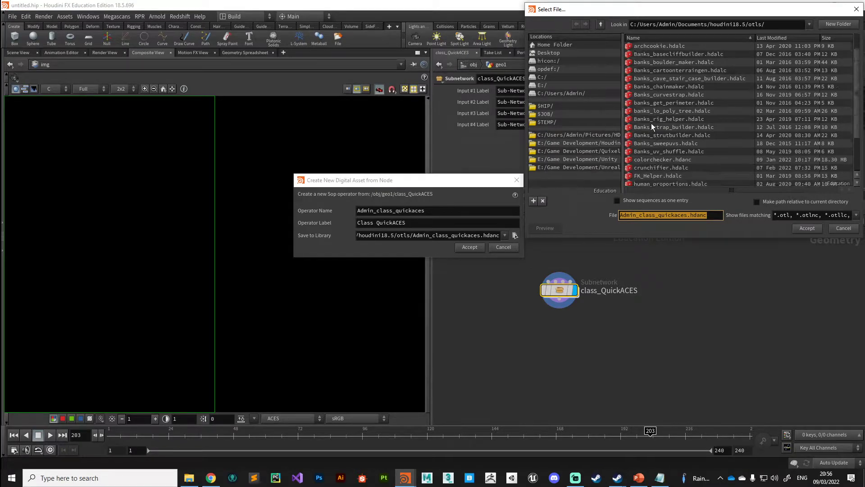
left_click(559, 144)
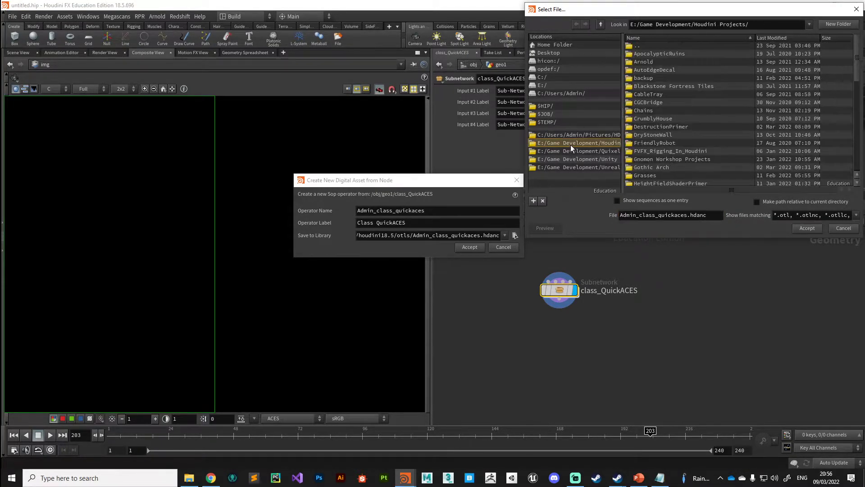
scroll(683, 159, "down", 6)
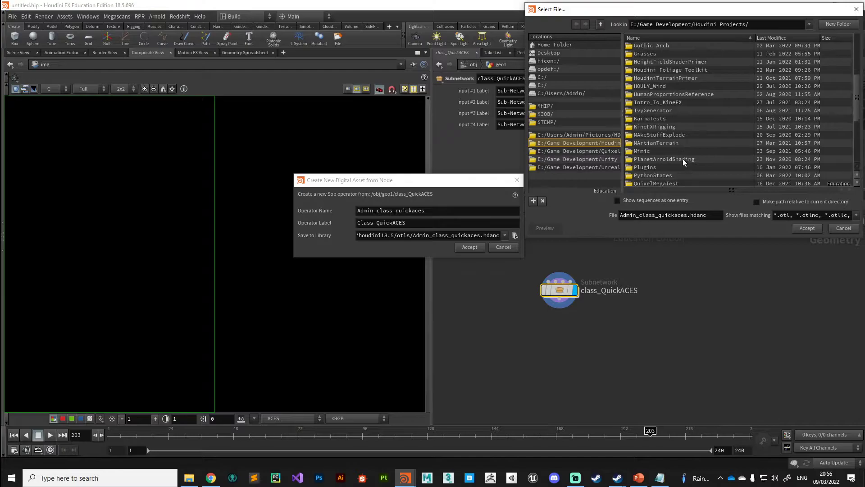
double_click(632, 159)
double_click(630, 56)
double_click(630, 54)
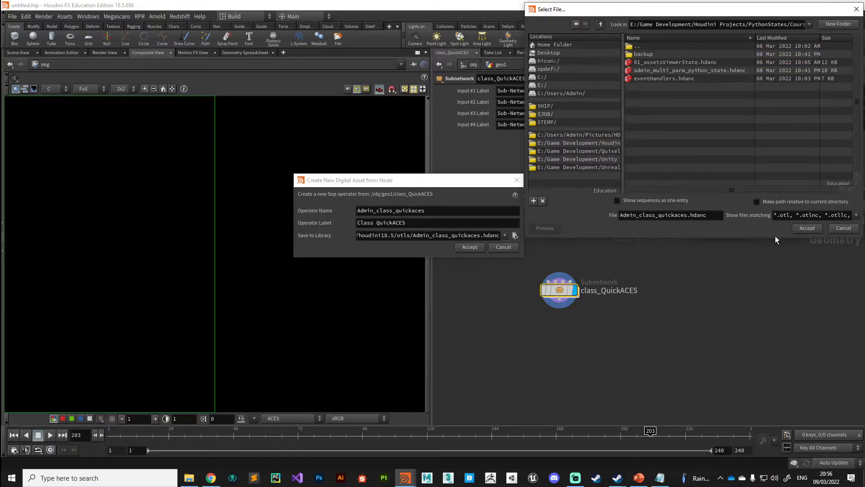
left_click(809, 230)
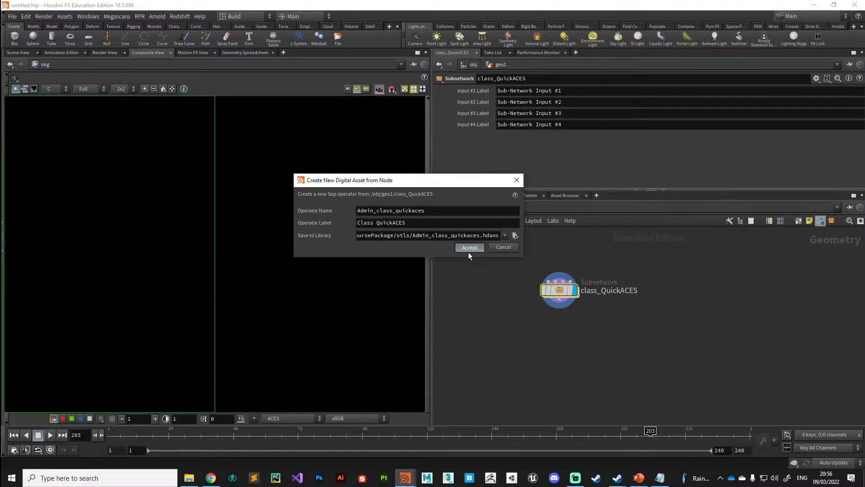
key("Return")
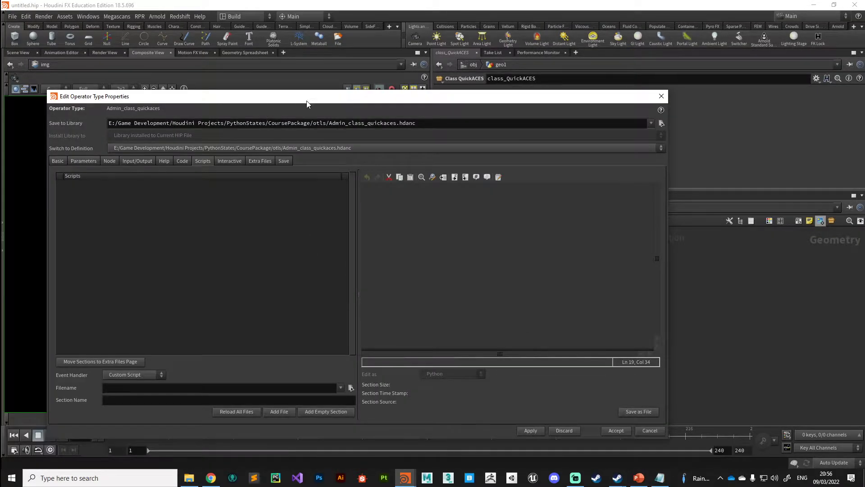
Add a File - Image parameter under root named imageToConvert.
left_click(51, 119)
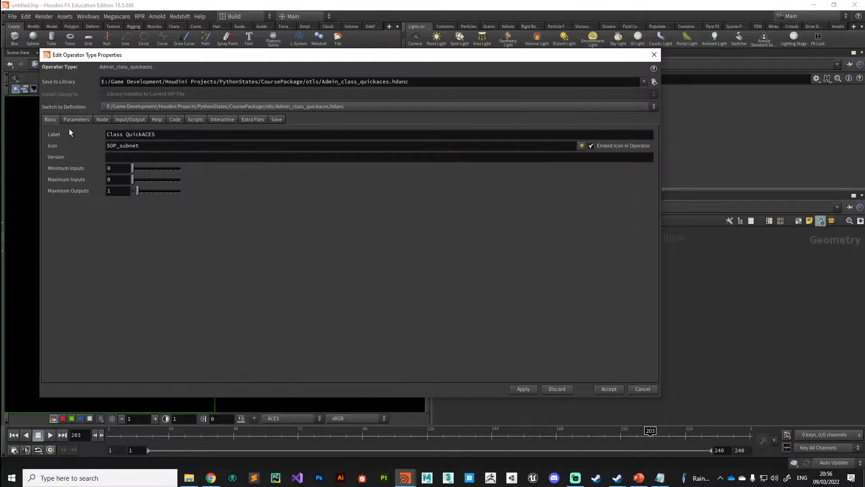
left_click(76, 119)
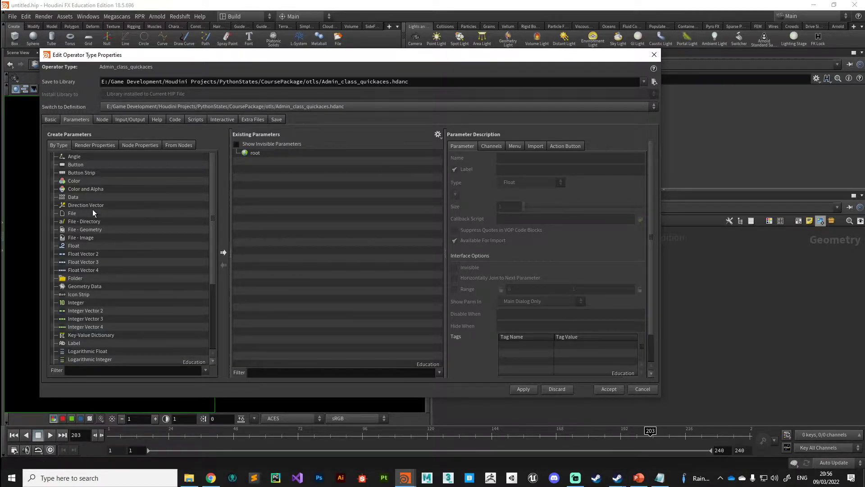
left_click(60, 239)
left_click_drag(63, 237, 255, 153)
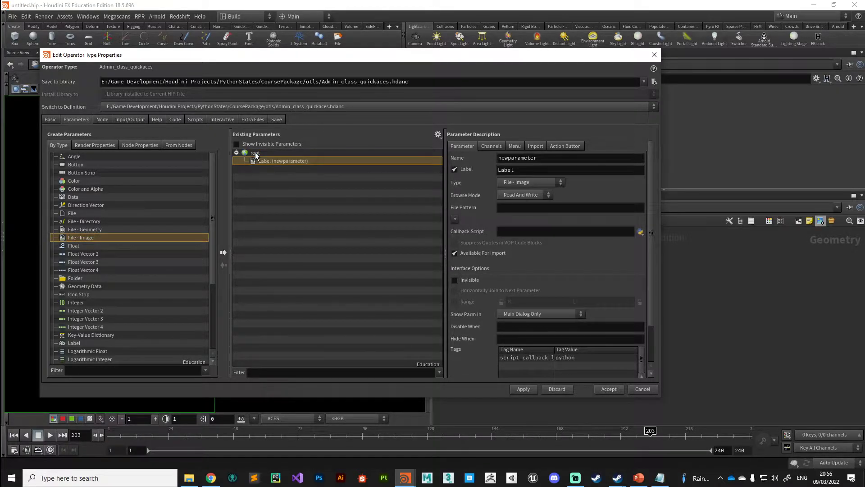
double_click(534, 158)
type("imageToCol")
key("BackSpace")
type("nvert")
key("Tab")
Label it 'File to Convert:', apply, and add a Button parameter under root.
type("Conver")
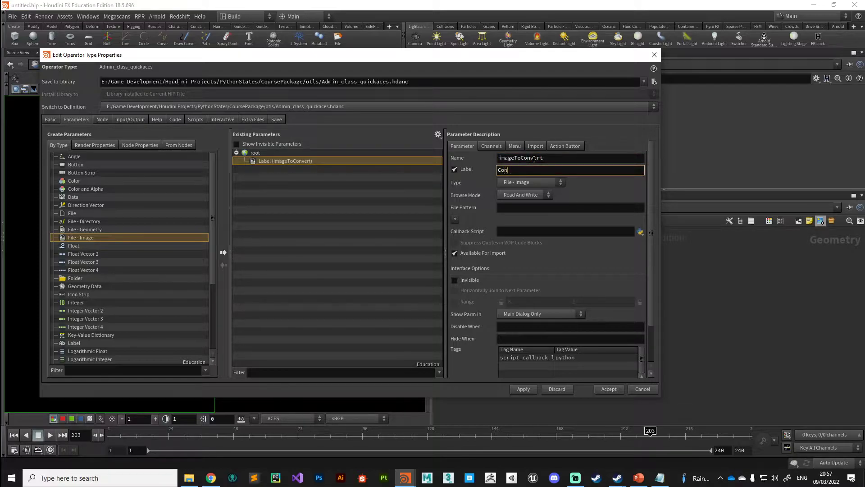
key("BackSpace")
key("BackSpace")
key("BackSpace")
type("File")
key("BackSpace")
type("e to Convert:")
left_click(522, 389)
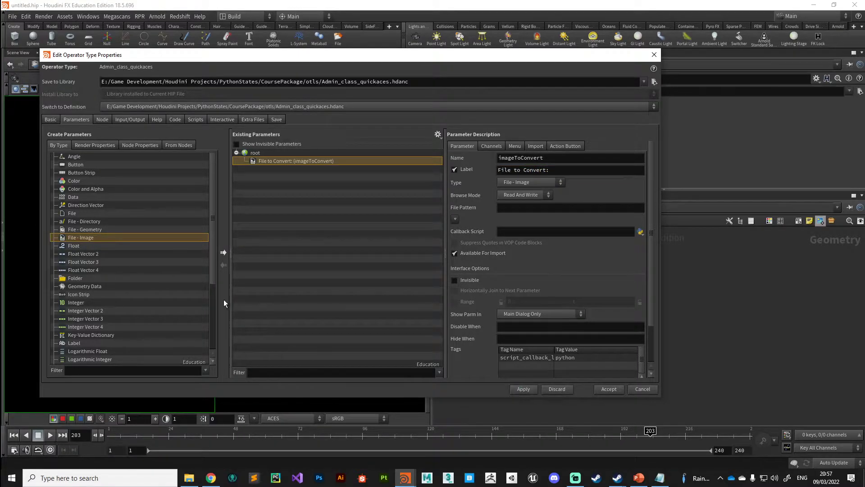
left_click_drag(219, 170, 249, 156)
Give the new Button the label Convert and the name convertButton.
double_click(523, 170)
type("Convert")
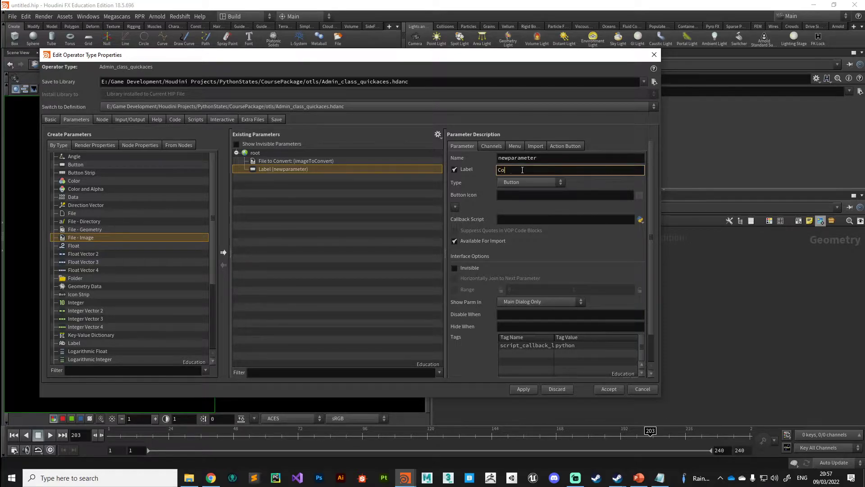
double_click(524, 157)
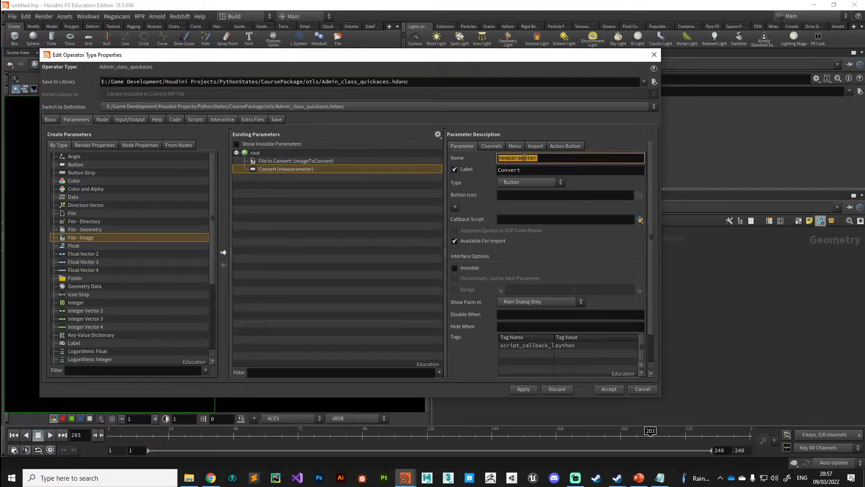
type("convertButton")
key("Return")
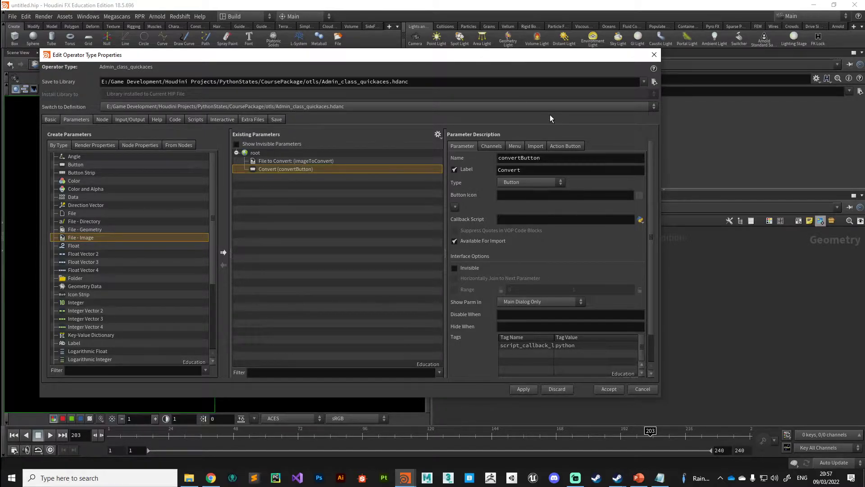
left_click_drag(554, 56, 398, 91)
mouse_move(558, 292)
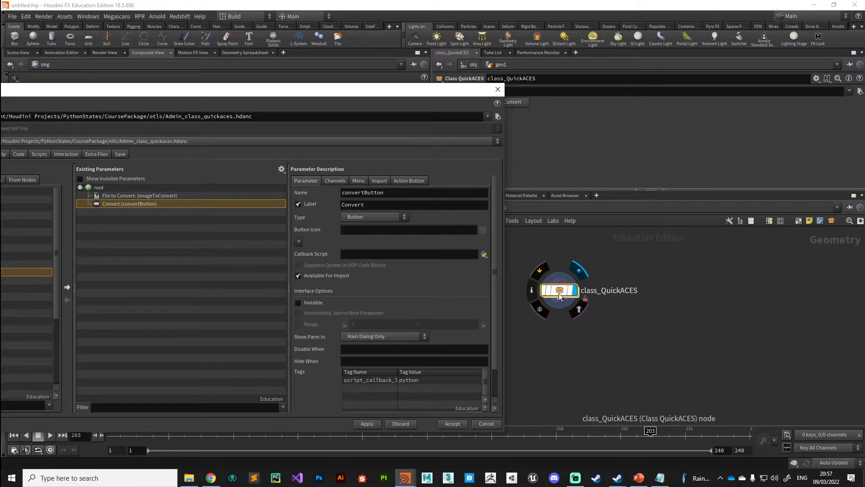
Reposition the type properties window to uncover the node network.
left_click_drag(266, 95, 382, 56)
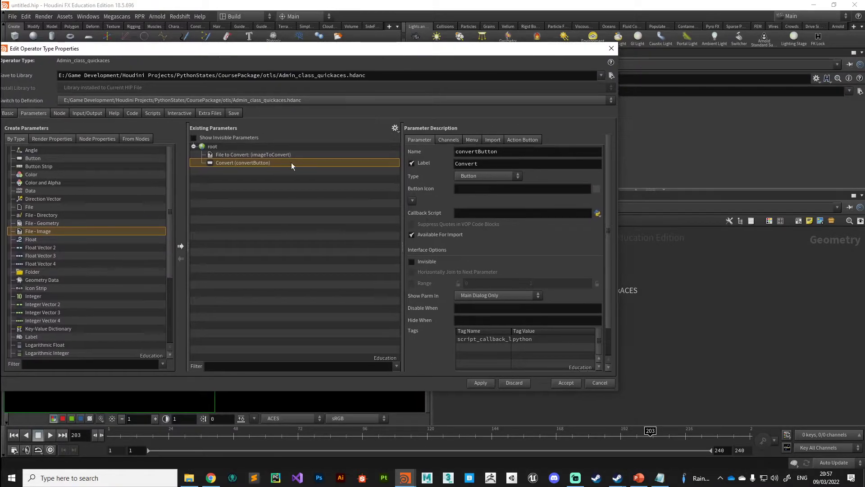
left_click_drag(163, 48, 211, 50)
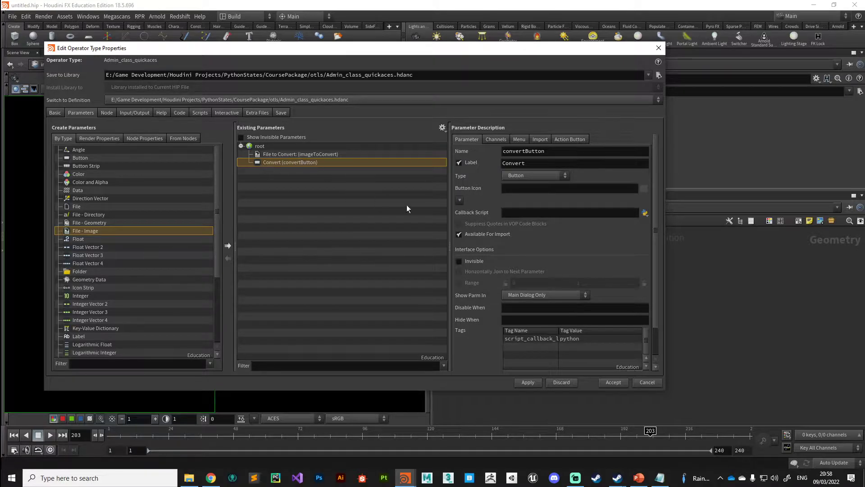
left_click_drag(586, 48, 464, 41)
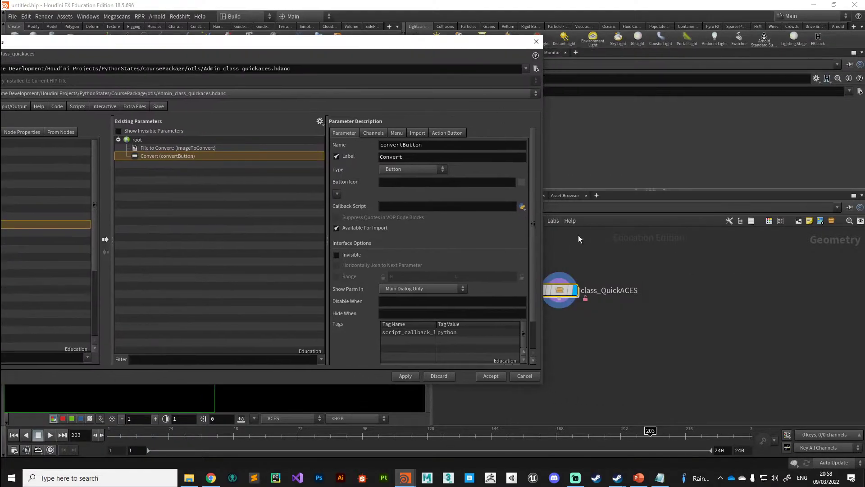
Dive into class_QuickACES's cop2net1, move rop_comp1 right, and show AutumnForest_exr's File parameters.
double_click(560, 295)
double_click(648, 328)
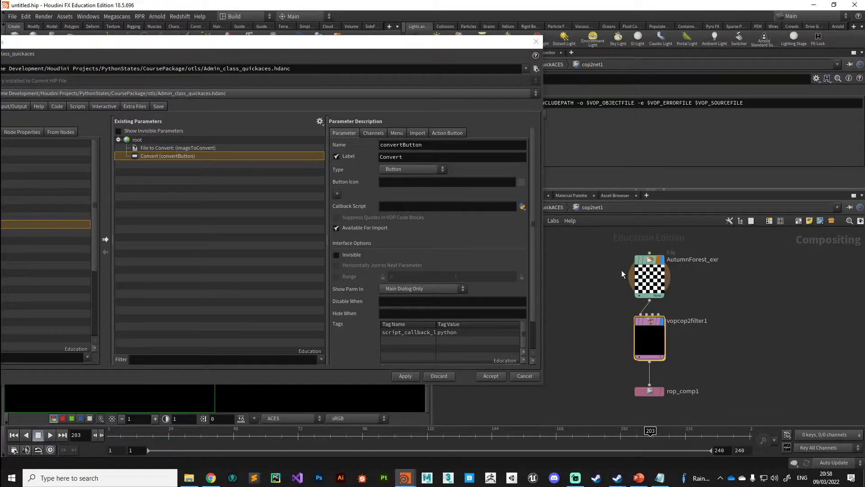
left_click_drag(650, 392, 693, 385)
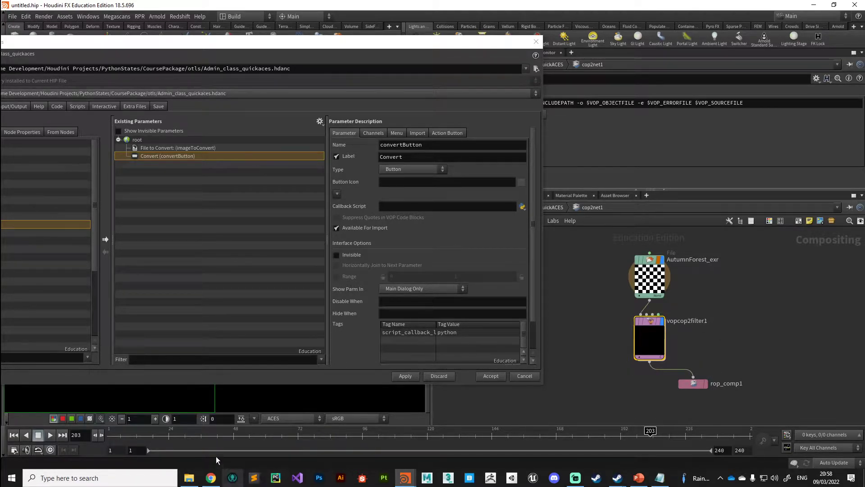
left_click(188, 478)
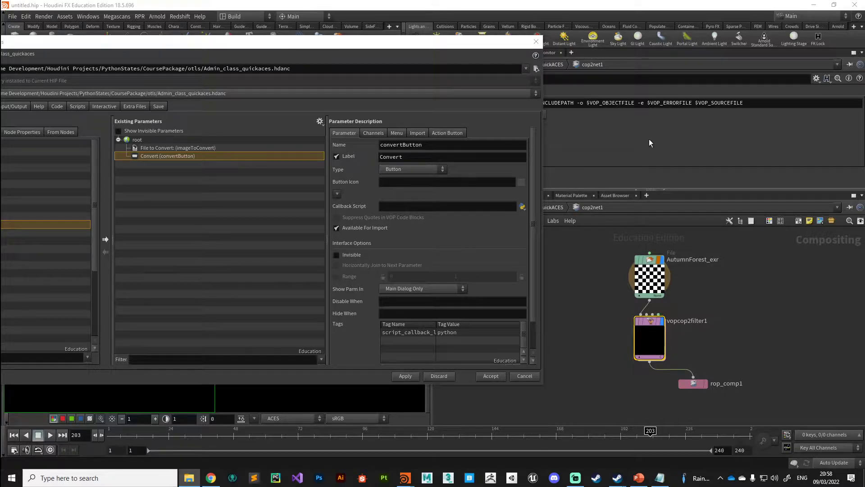
left_click(649, 261)
left_click_drag(451, 41, 338, 197)
Browse the File node's image chooser to Houdini's HDRI pictures folder with image thumbnails shown.
left_click(839, 105)
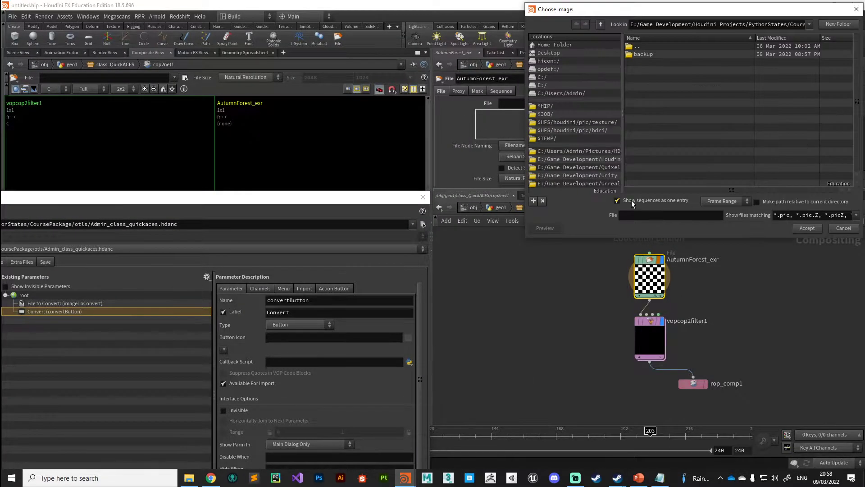
left_click(630, 55)
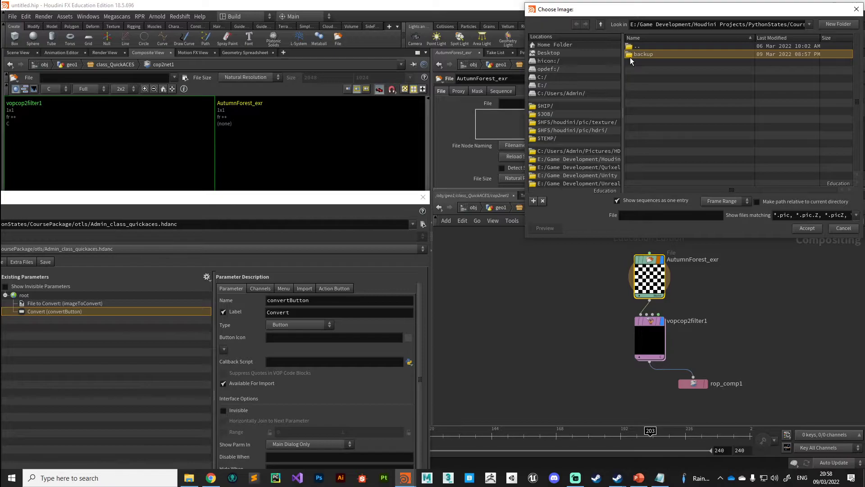
left_click(565, 131)
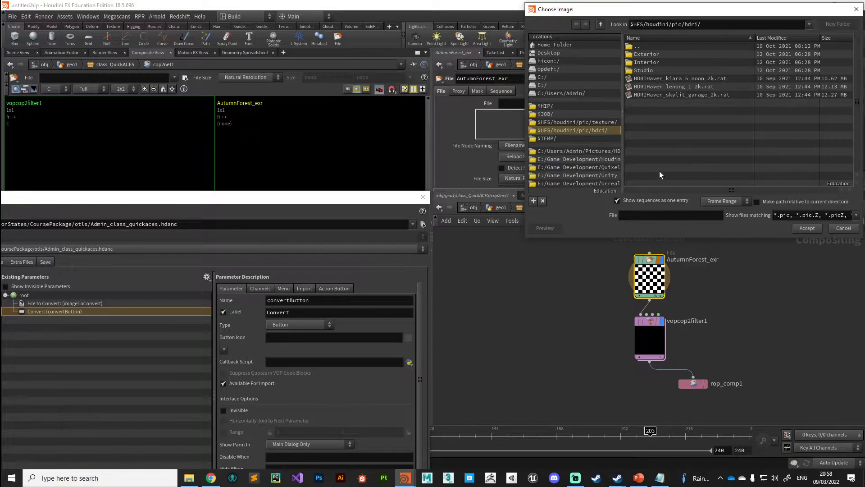
right_click(666, 153)
left_click(681, 170)
scroll(691, 137, "down", 3)
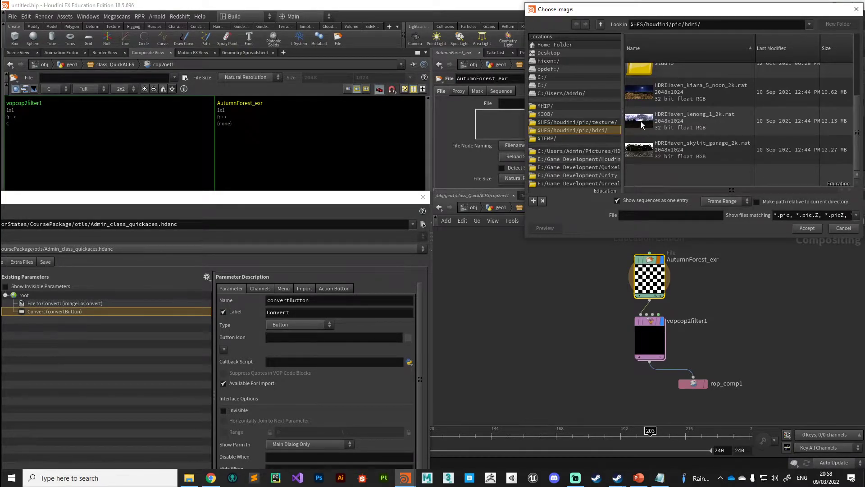
left_click(641, 122)
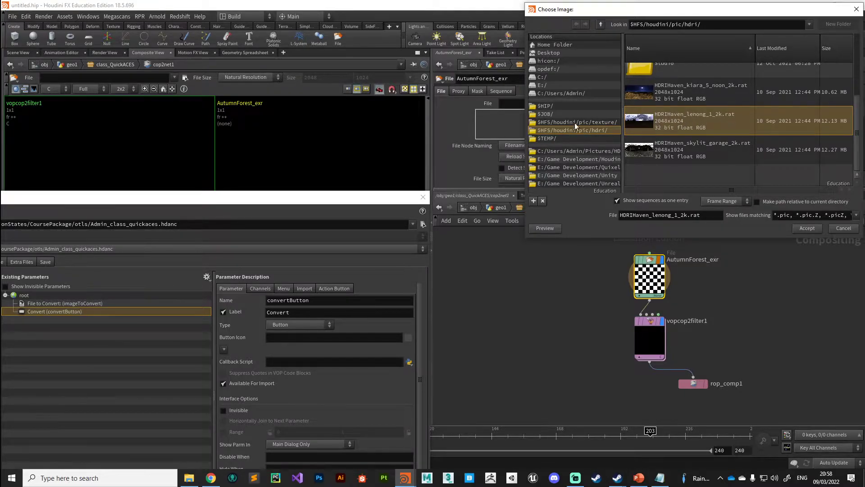
scroll(651, 123, "up", 3)
Load Cave Entry Forest.exr from the Exterior HDRI folder into the File node.
double_click(643, 110)
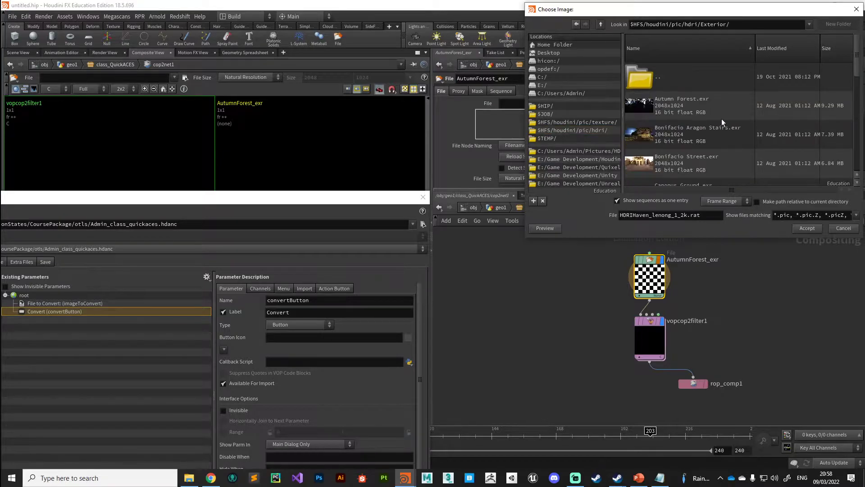
scroll(693, 145, "down", 1)
scroll(693, 145, "down", 1)
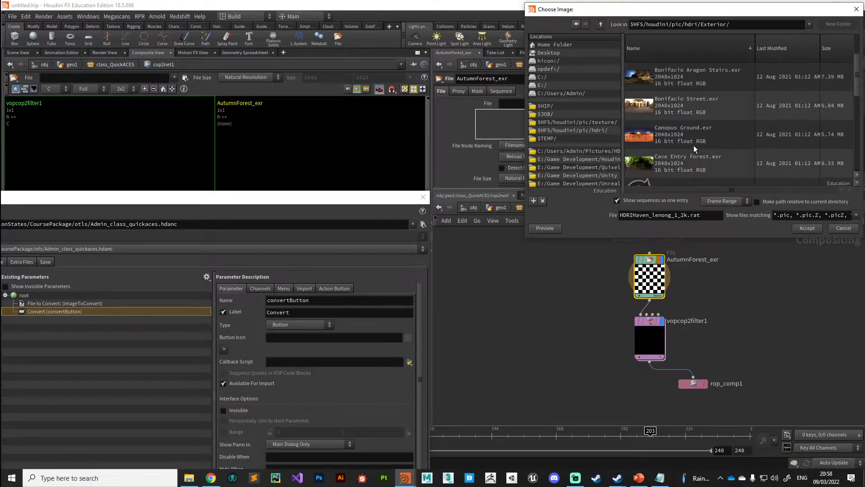
scroll(694, 145, "down", 1)
scroll(693, 145, "down", 1)
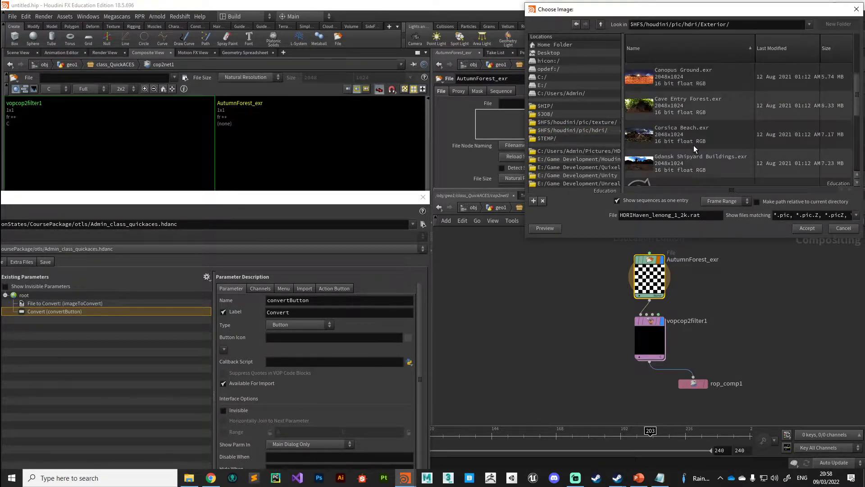
scroll(694, 145, "up", 1)
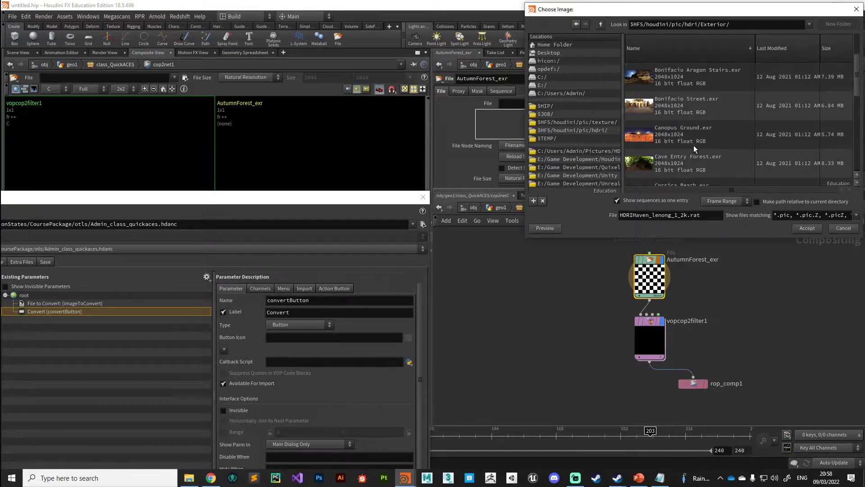
left_click(654, 143)
left_click(800, 230)
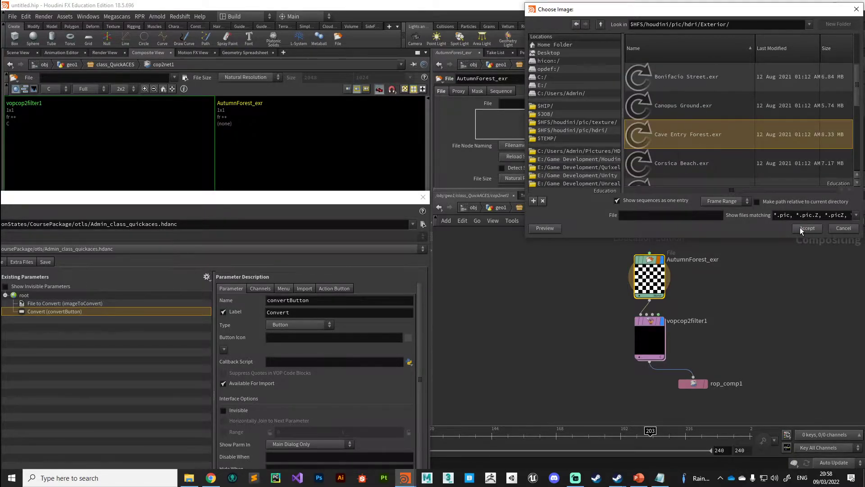
left_click_drag(318, 200, 497, 69)
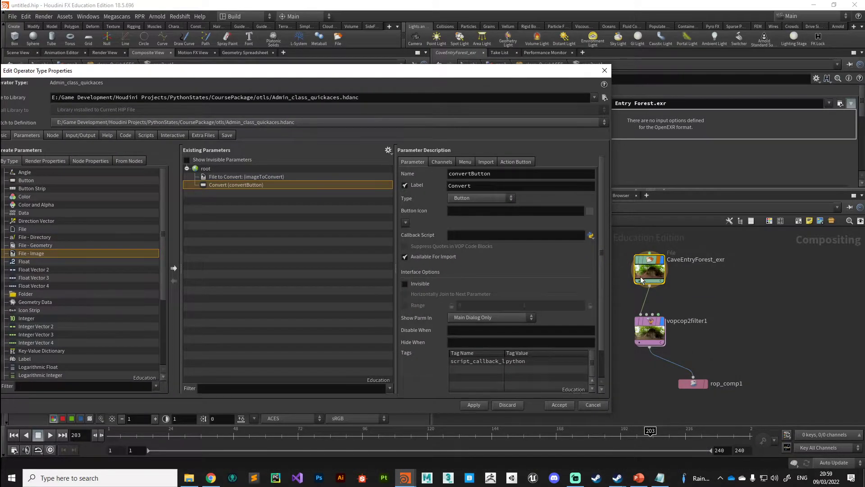
Reveal the viewers and zoom and pan both to frame the Cave Entry Forest panorama.
left_click(335, 271)
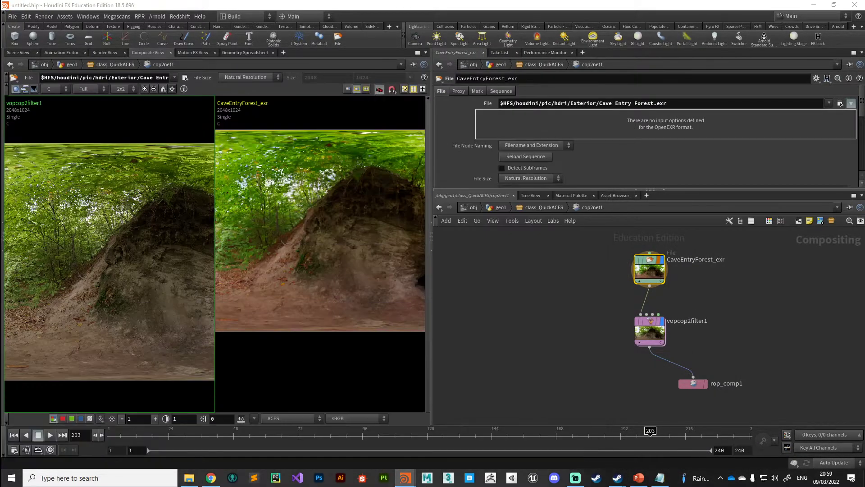
scroll(333, 279, "up", 5)
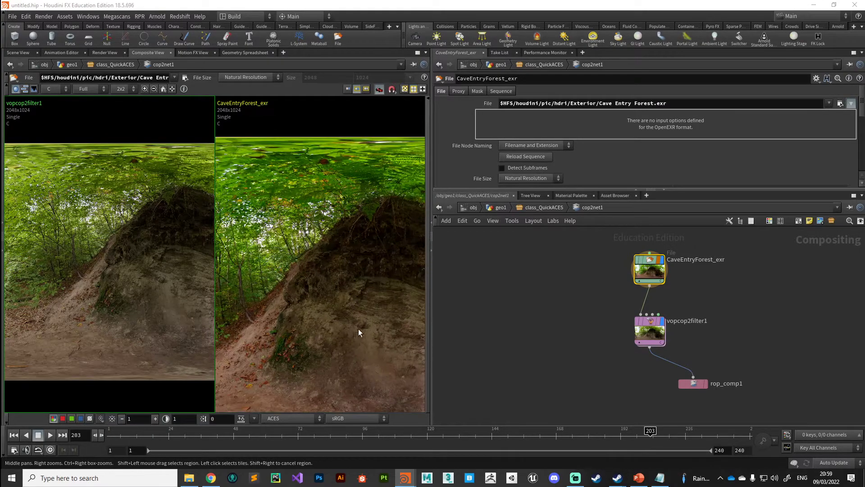
scroll(293, 307, "down", 3)
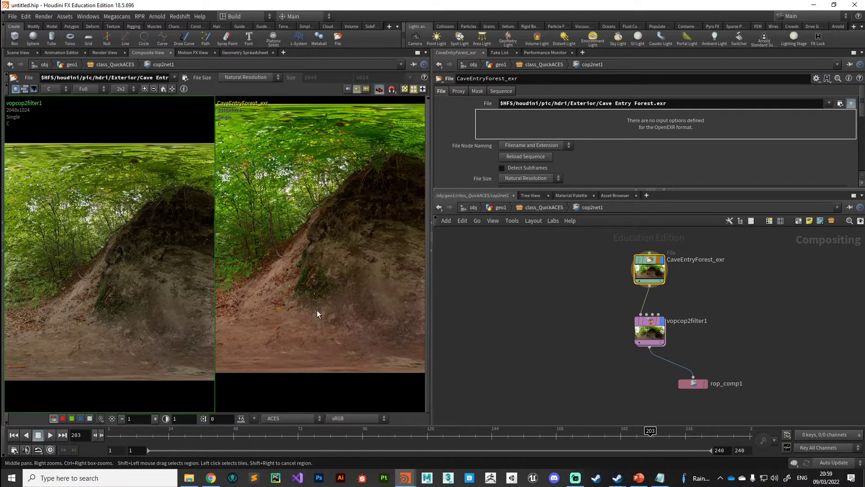
scroll(262, 344, "down", 3)
scroll(258, 345, "up", 4)
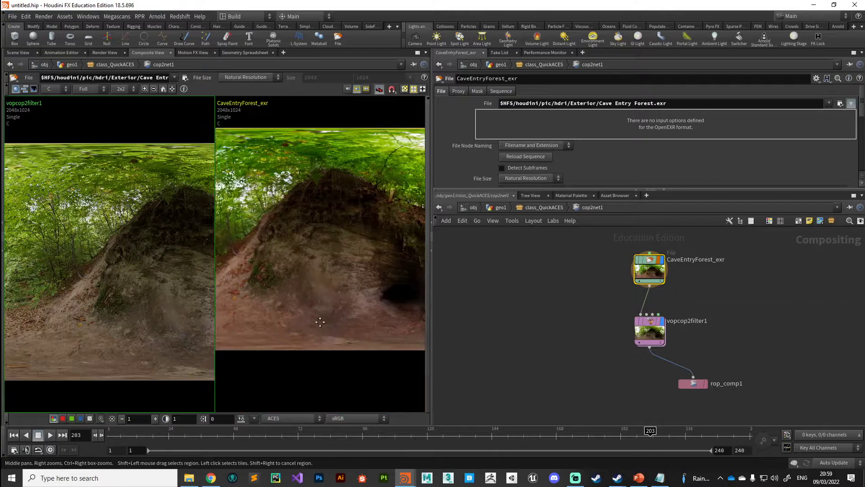
middle_click_drag(360, 298, 337, 364)
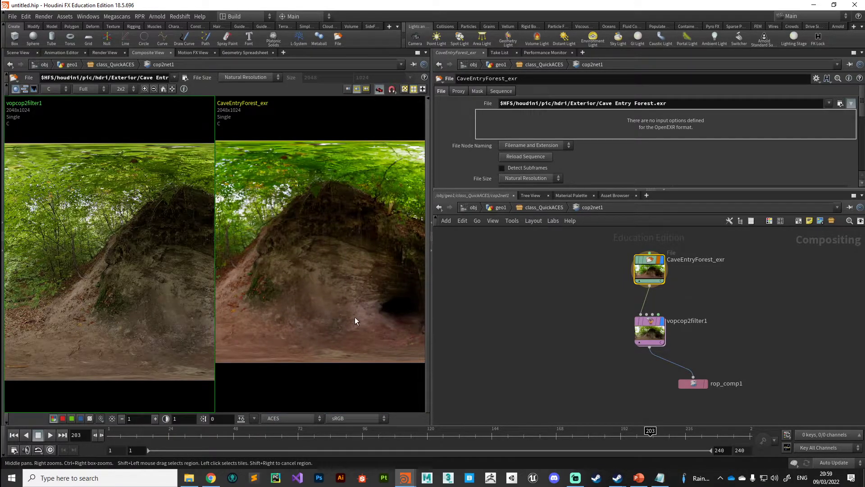
scroll(342, 336, "down", 4)
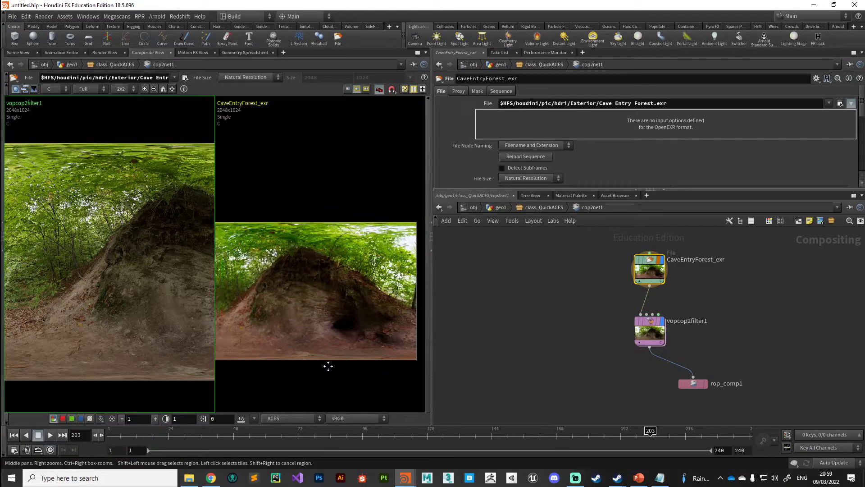
scroll(329, 366, "up", 3)
middle_click_drag(369, 321, 311, 274)
scroll(311, 274, "up", 2)
middle_click_drag(295, 324, 291, 268)
scroll(270, 230, "down", 2)
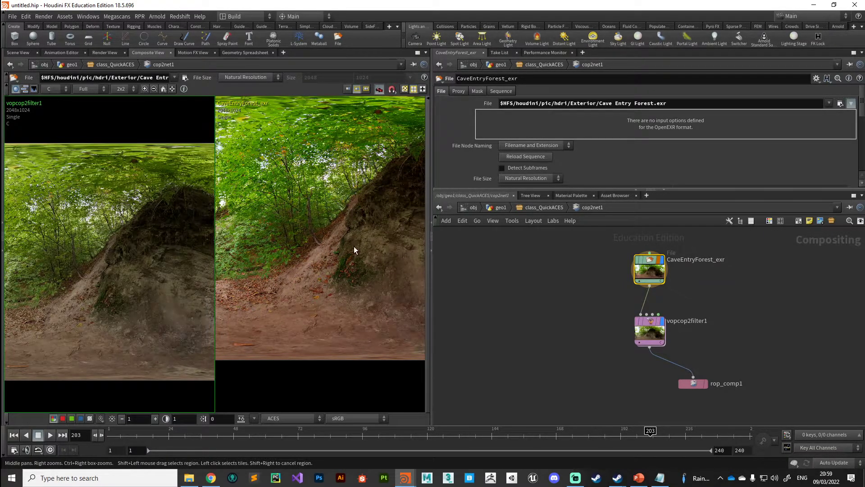
middle_click_drag(298, 278, 301, 300)
mouse_move(135, 329)
middle_mouse_down()
mouse_move(79, 331)
mouse_move(119, 339)
mouse_move(128, 316)
mouse_move(113, 327)
mouse_move(116, 342)
mouse_move(120, 333)
middle_mouse_up()
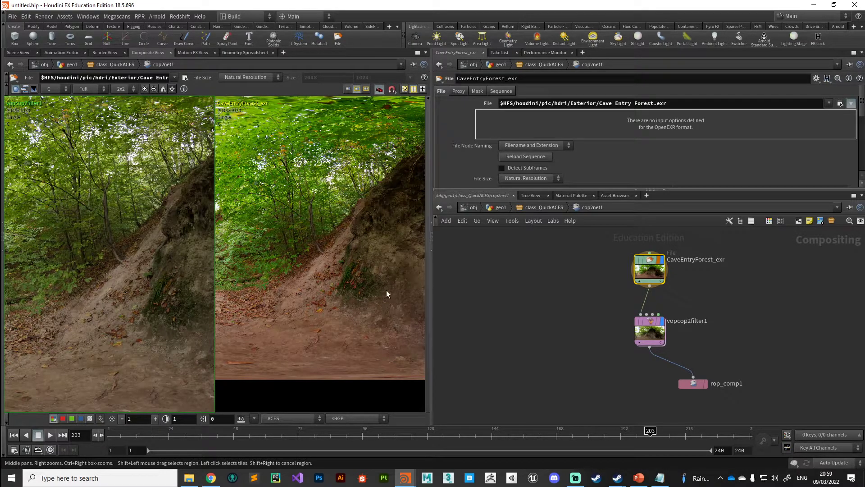
scroll(379, 295, "down", 3)
Inspect the file node's $HFS path, then vopcop2filter1 and rop_comp1's output settings.
left_click(649, 321)
left_click(649, 269)
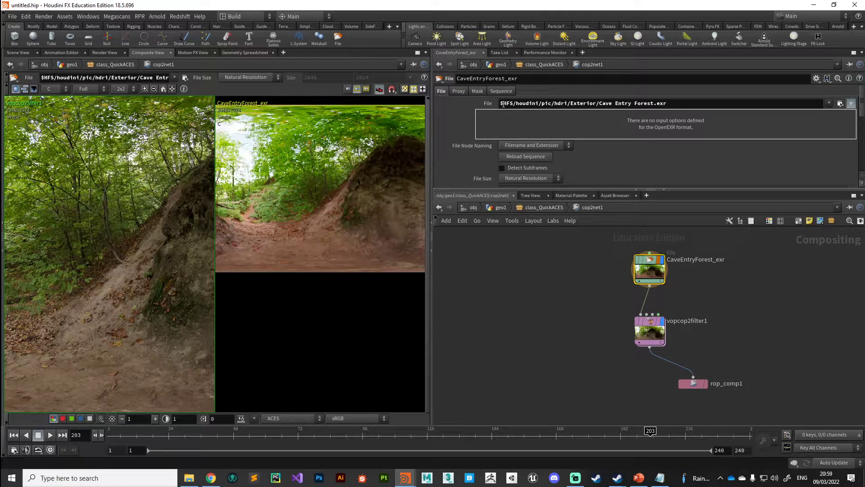
left_click_drag(498, 104, 694, 106)
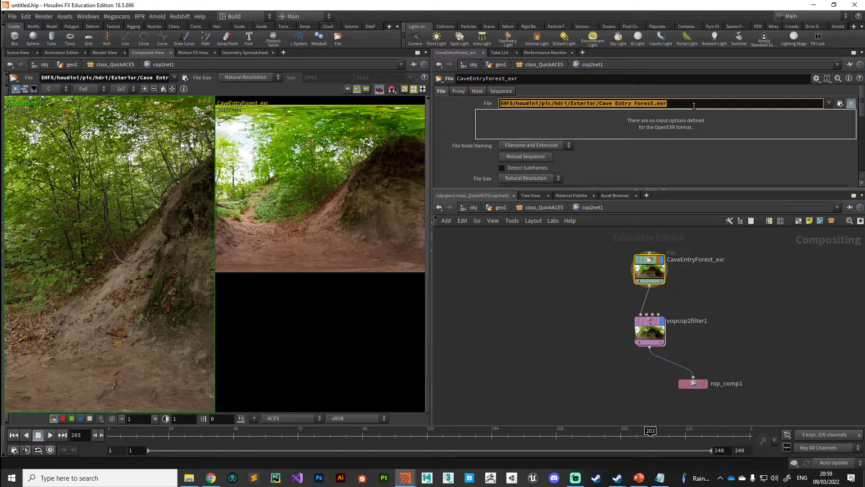
left_click(548, 296)
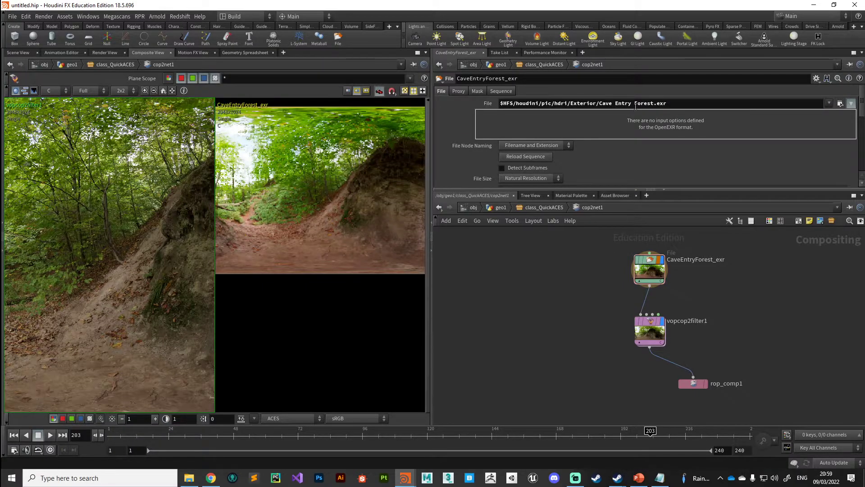
left_click(649, 324)
left_click(688, 385)
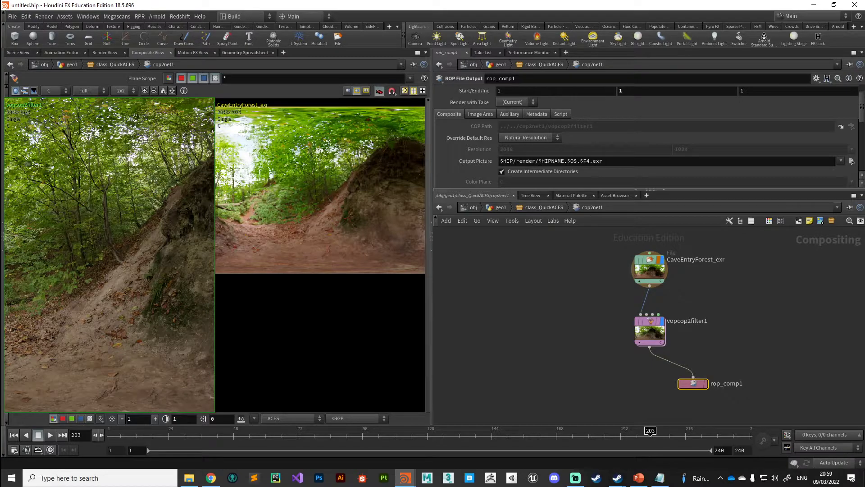
Read the Python os module documentation in the browser, then open the QuickACES asset's options menu.
key("alt+Tab")
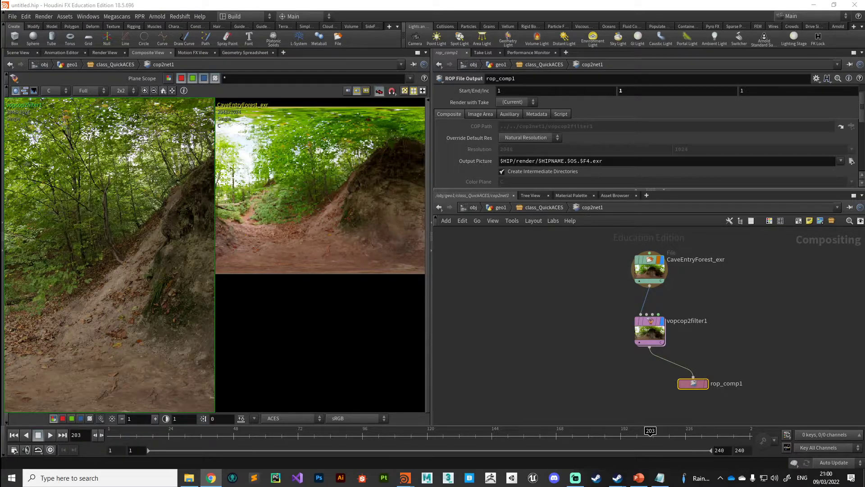
key("alt+Tab")
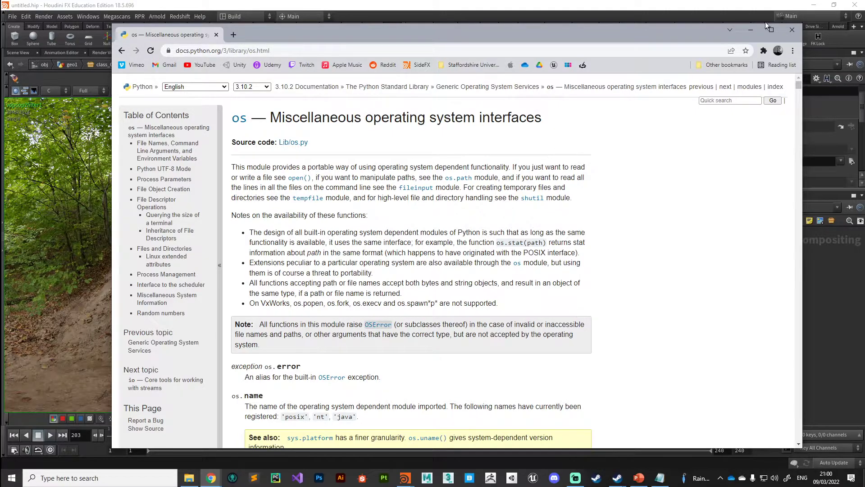
left_click(751, 31)
right_click(540, 206)
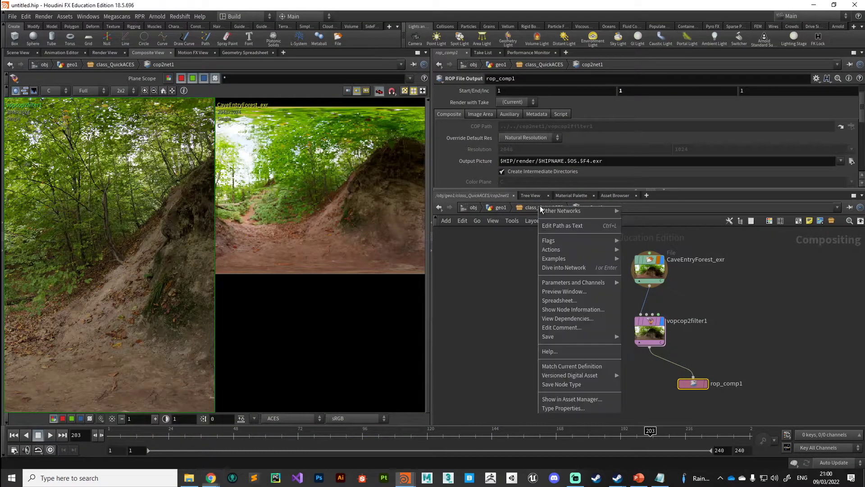
Open QuickACES's Type Properties on the Parameters page with AutumnForest_exr selected.
left_click(589, 410)
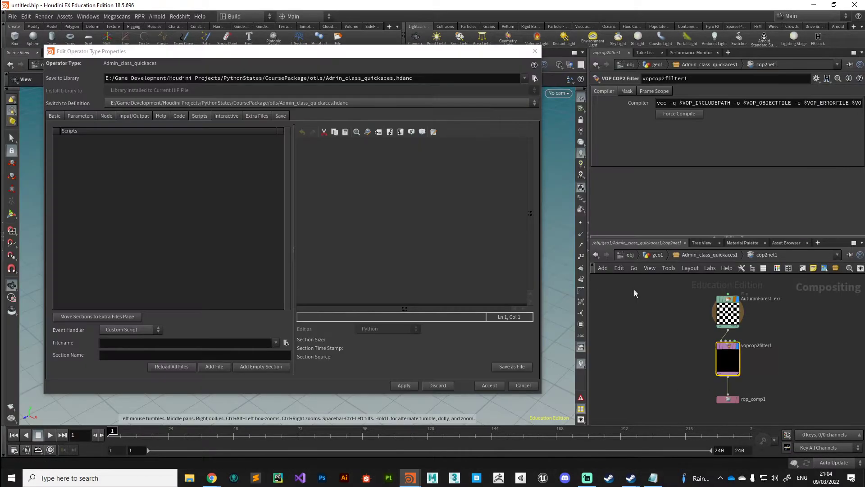
left_click(728, 311)
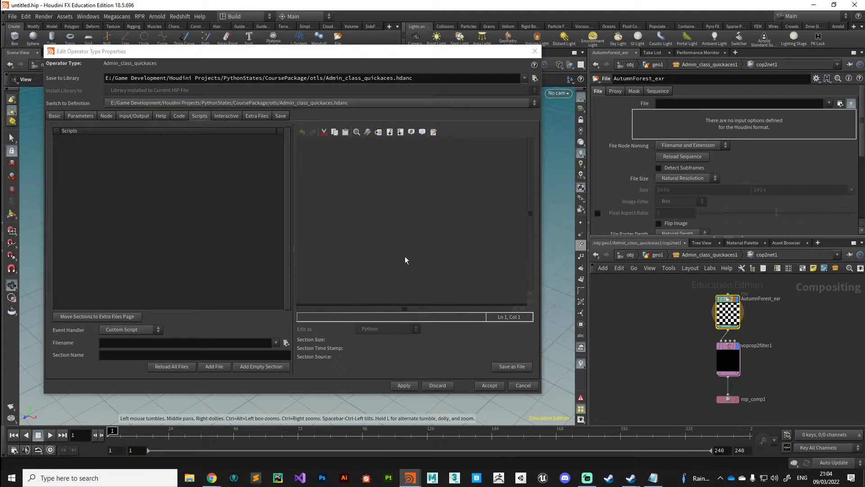
left_click(81, 116)
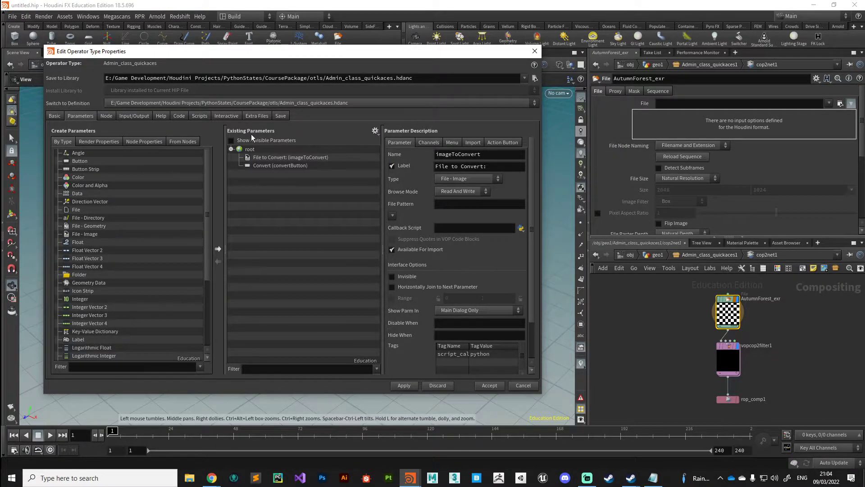
Link AutumnForest_exr's File to File to Convert via chs("../../imageToConvert") and apply.
left_click(428, 142)
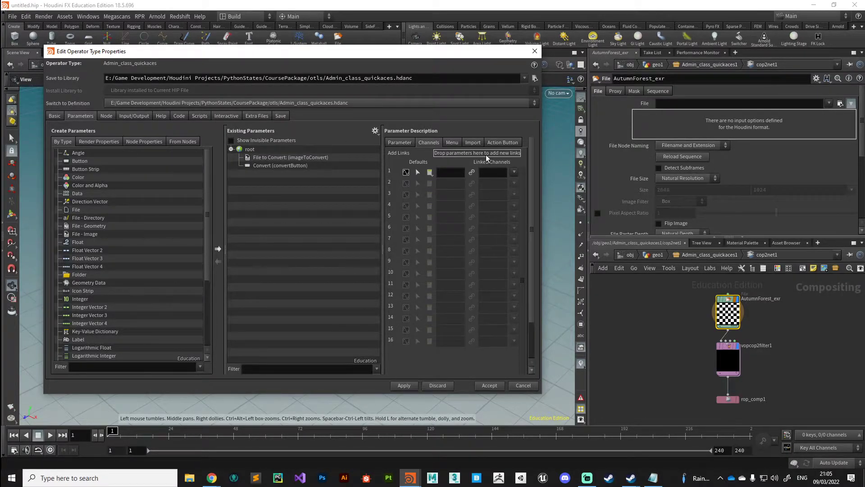
left_click_drag(644, 106, 475, 155)
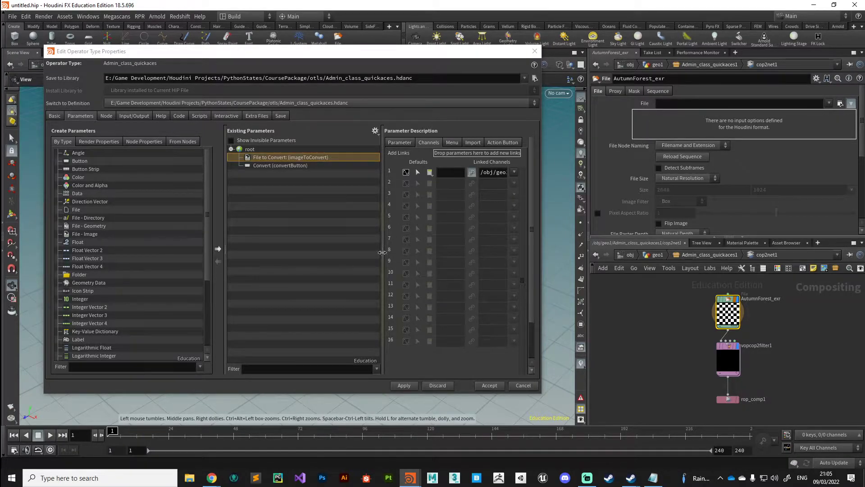
left_click(404, 386)
left_click(644, 103)
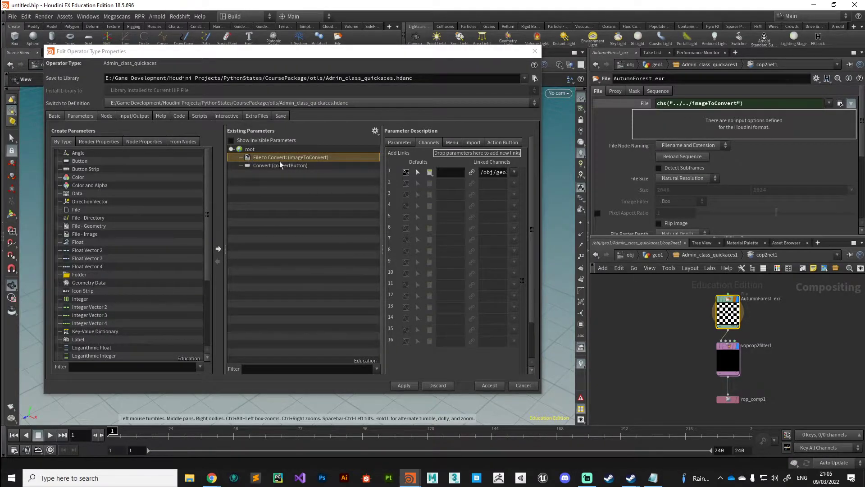
Inspect vopcop2filter1 and rop_comp1, then bring up the Convert parameter's Scripts page.
left_click(727, 352)
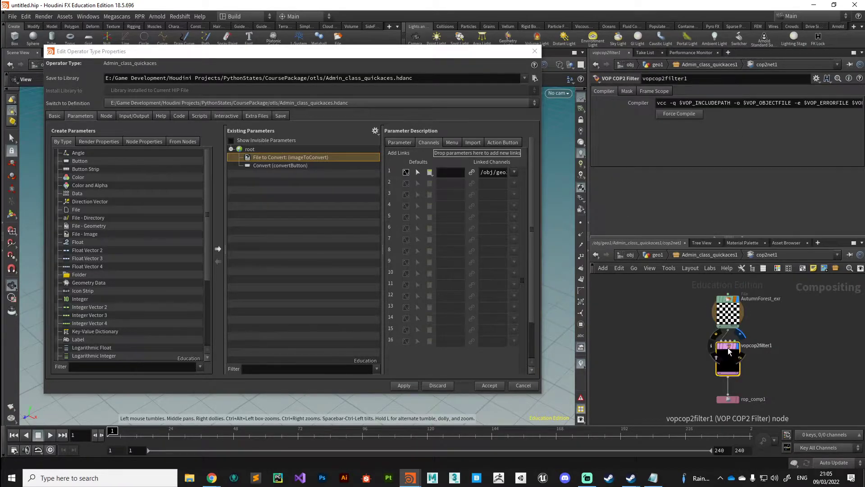
left_click(728, 400)
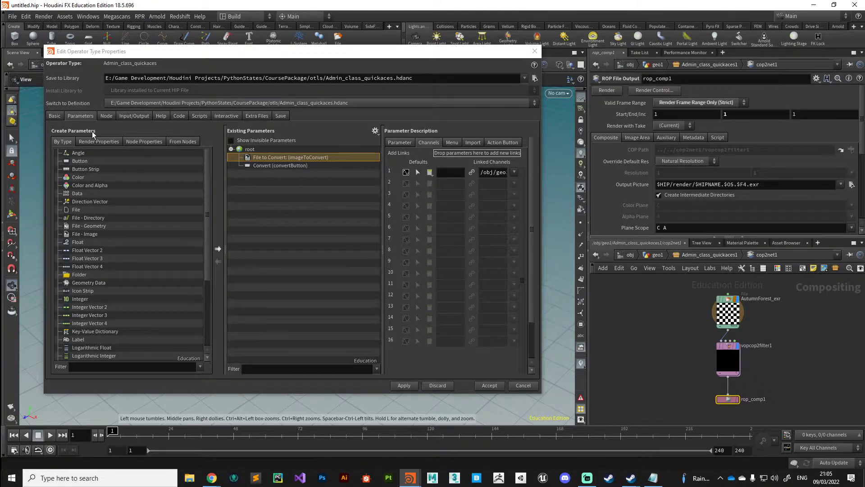
left_click(253, 166)
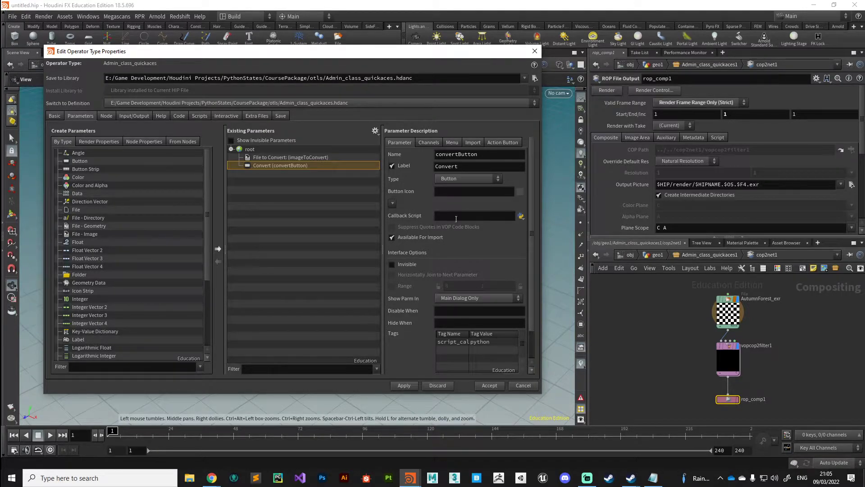
left_click(200, 117)
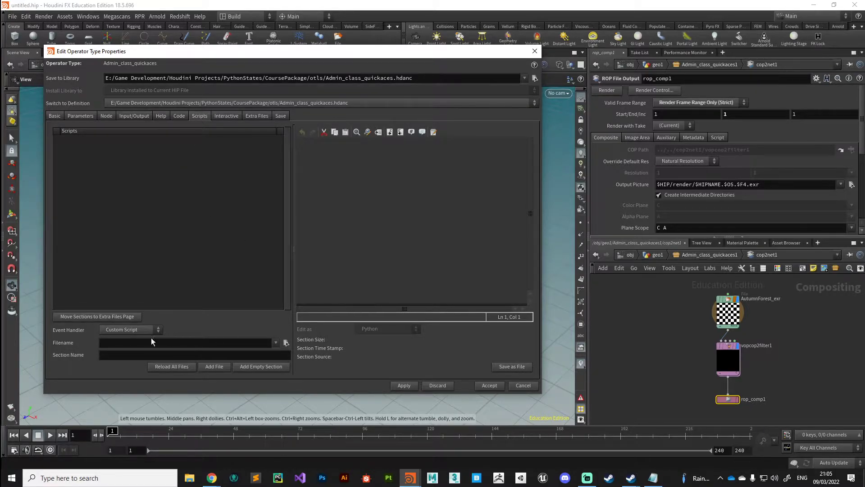
Add a Python Module script with import os and def convertToACEScg(): pass, and apply it.
left_click(123, 330)
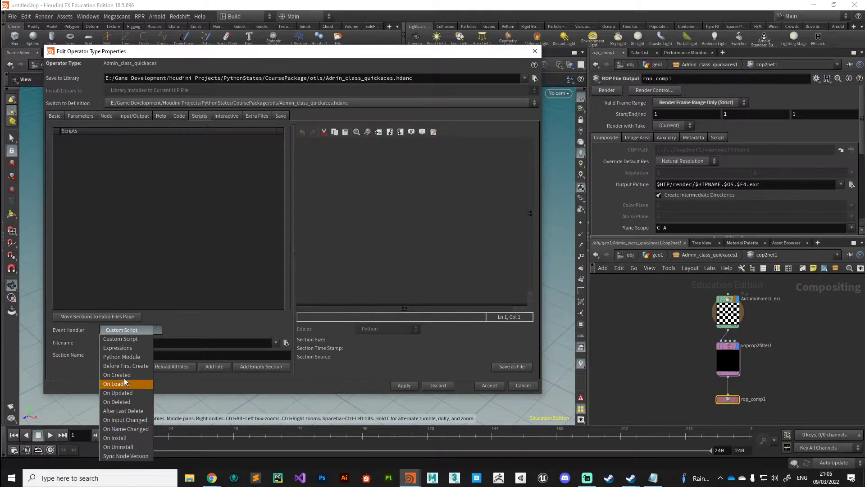
left_click(124, 356)
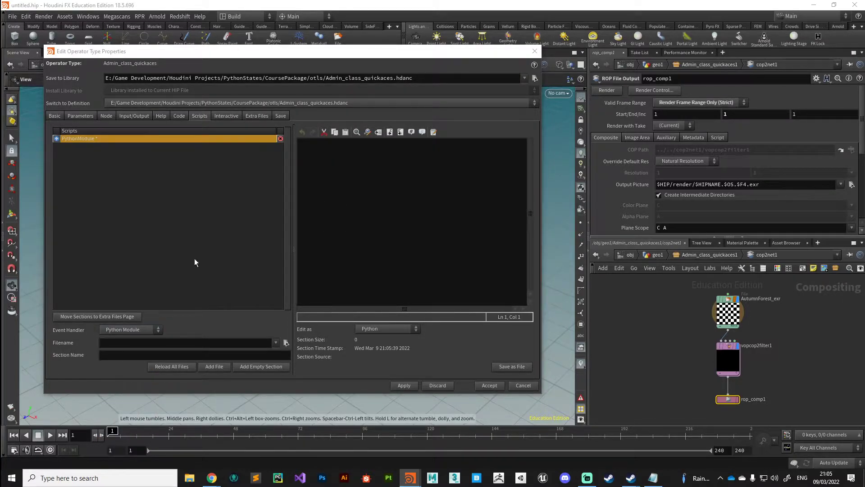
left_click(365, 185)
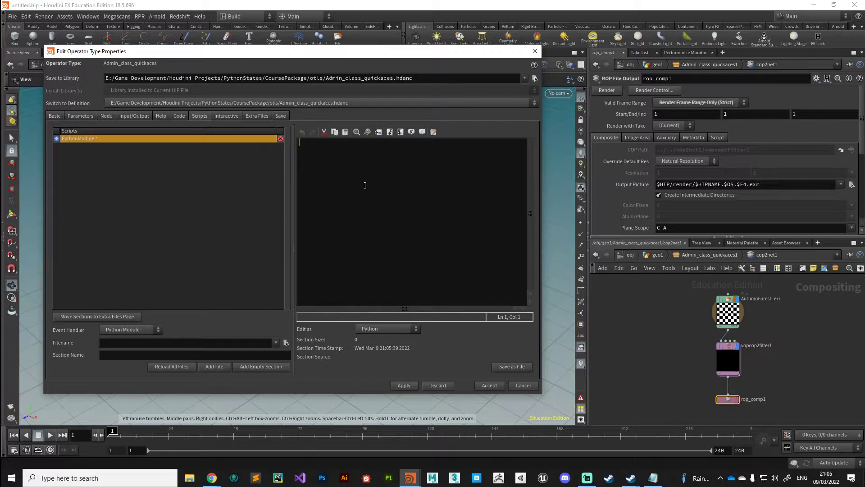
type("import os")
key("Return")
key("Return")
type("def convertToACES")
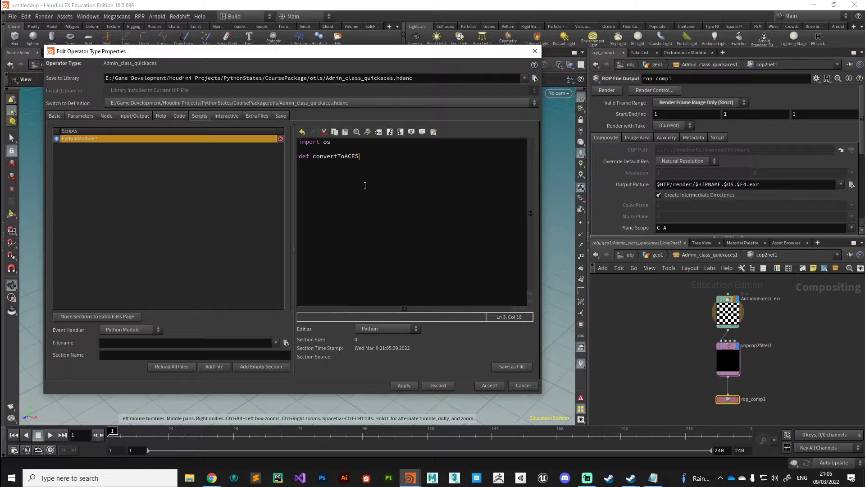
type("cg():")
key("Return")
key("Return")
type("pass")
left_click(403, 386)
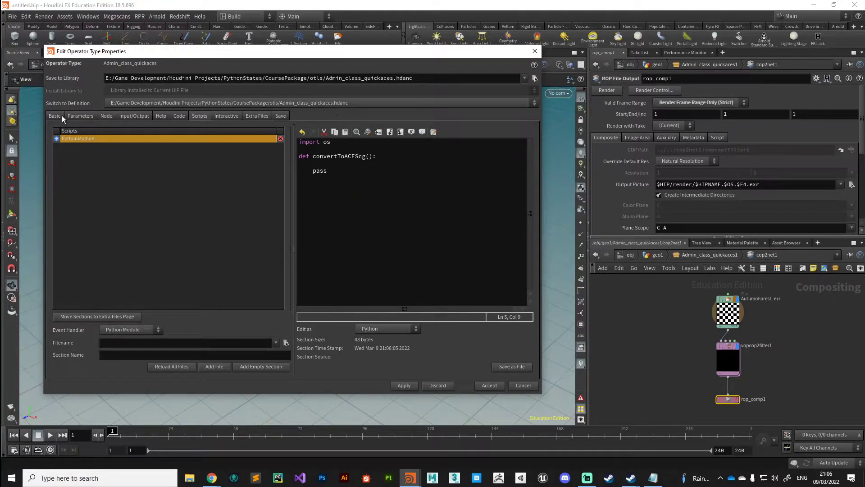
left_click(84, 117)
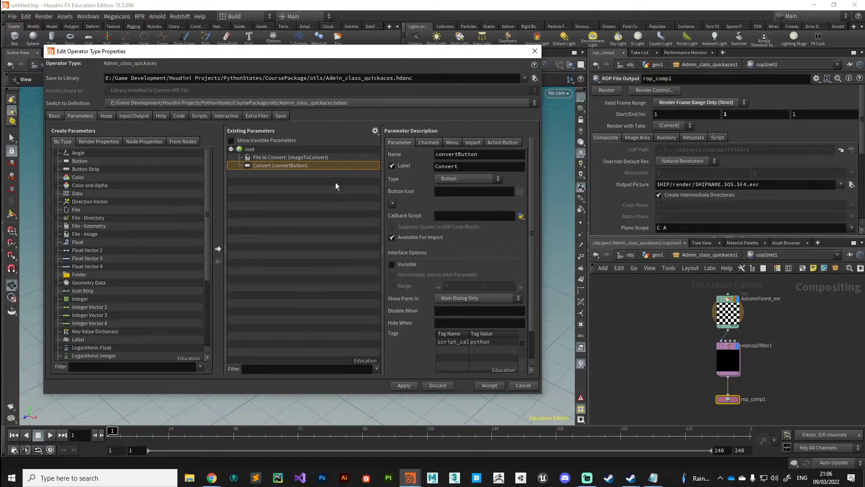
Set the Convert button's callback script to hou.phm().convertToACEScg() and apply.
left_click(449, 216)
type("hou.phm().co")
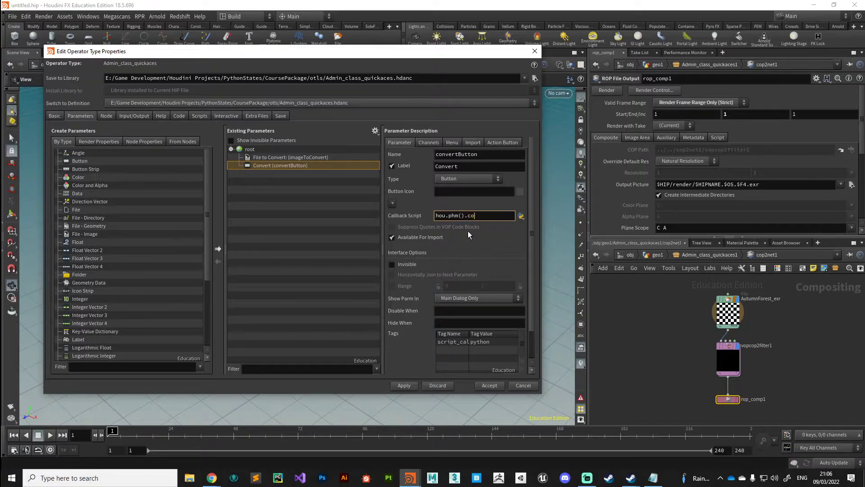
type("nvertToACEScg()")
left_click(406, 385)
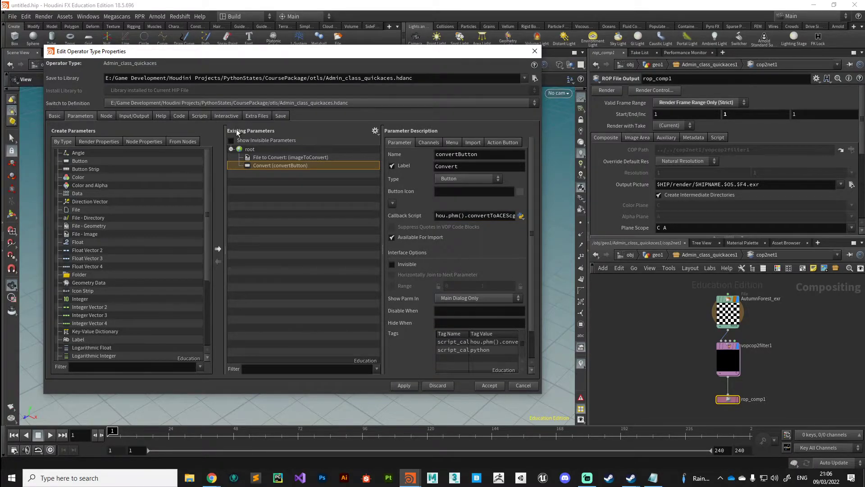
Go up to geo1 and test the asset's Convert button and File to Convert field.
left_click(706, 255)
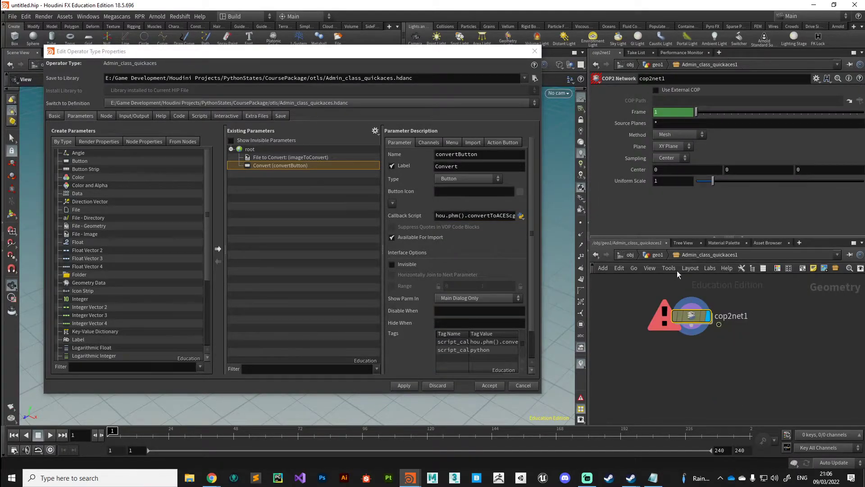
left_click(654, 255)
left_click(668, 102)
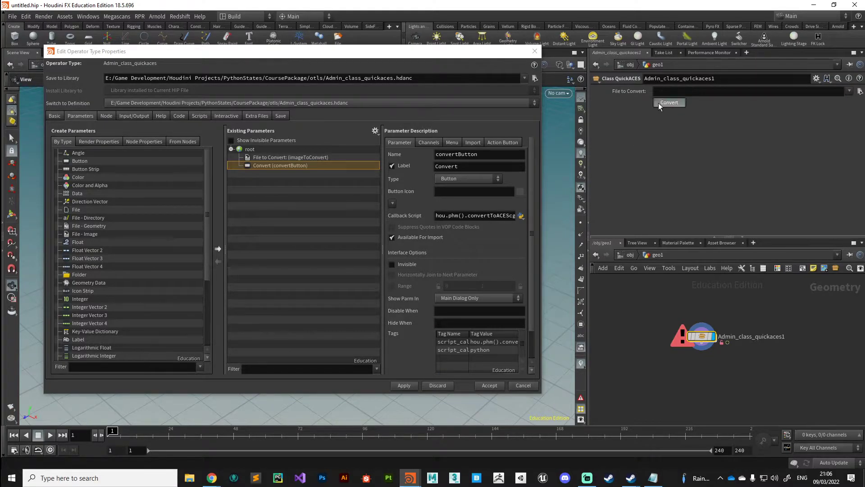
left_click(683, 100)
left_click(671, 101)
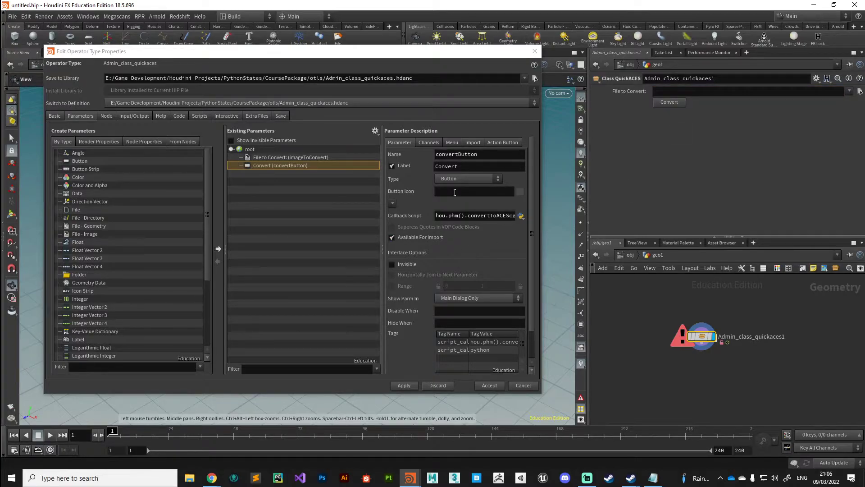
left_click(199, 116)
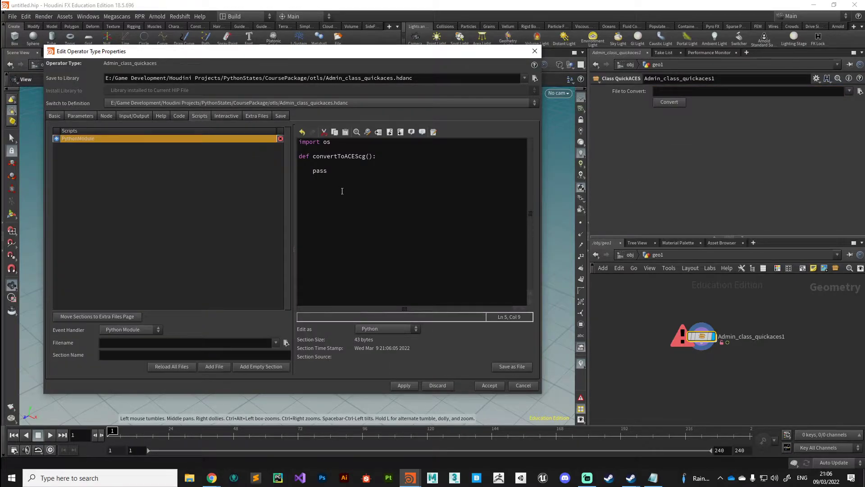
Replace pass with pathString = hou.pwd().parm("imageToConvert").eval() in convertToACEScg.
double_click(315, 171)
key("BackSpace")
type("pathString = hou.pwd()")
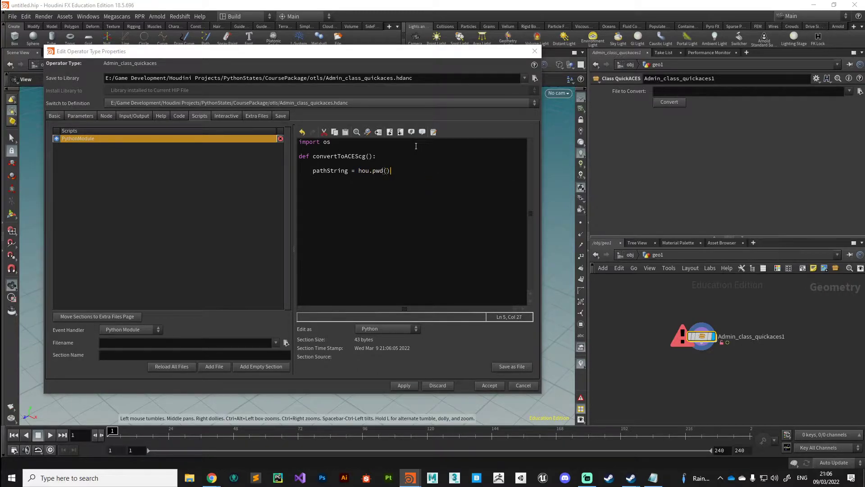
type(".parm(\"")
mouse_move(630, 93)
type("imageToConvert\").eval()")
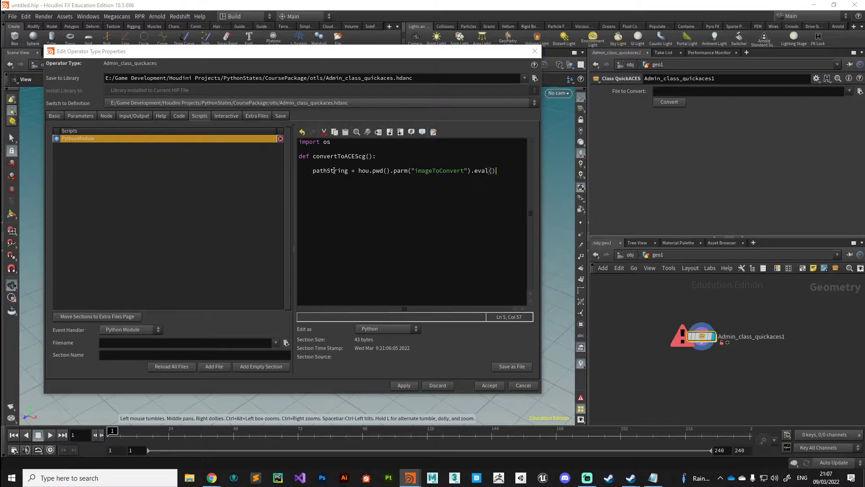
left_click(713, 90)
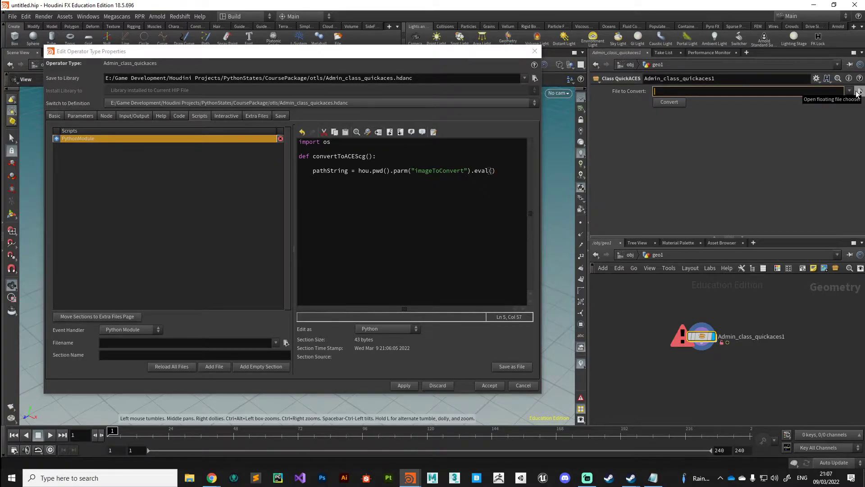
Set File to Convert to $HFS/houdini/pic/hdri/Exterior/Cave Entry Forest.exr.
left_click(859, 92)
left_click(69, 130)
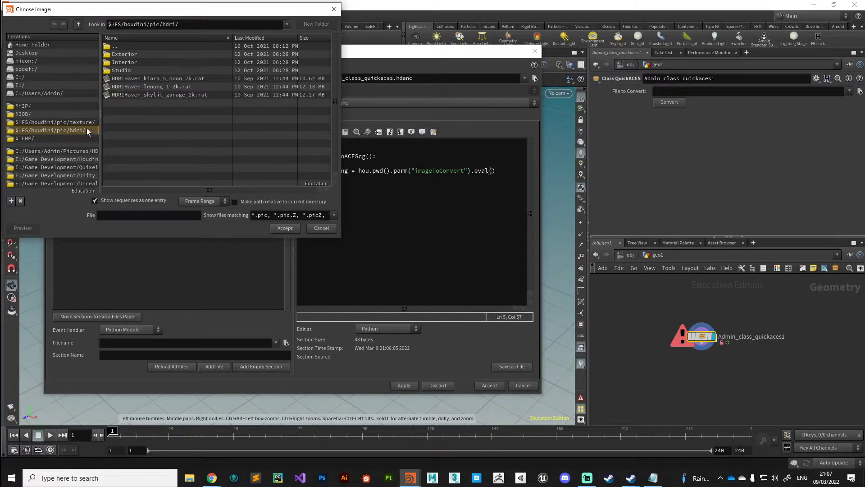
double_click(113, 53)
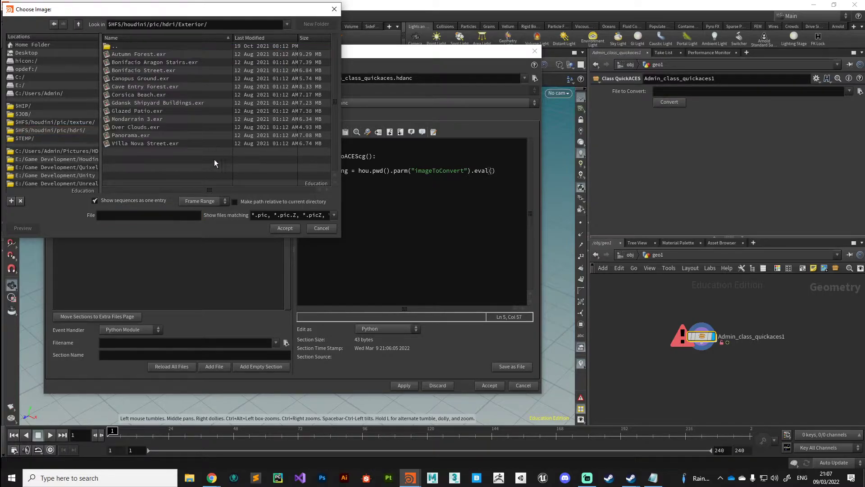
left_click(107, 89)
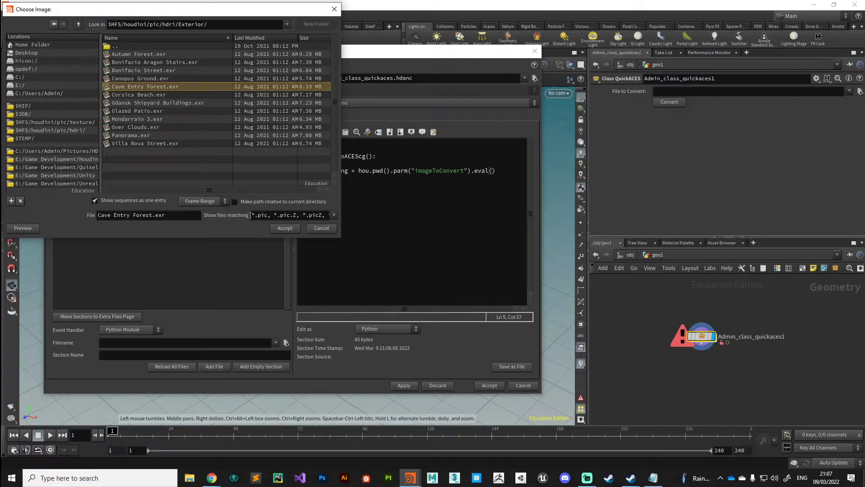
left_click(285, 227)
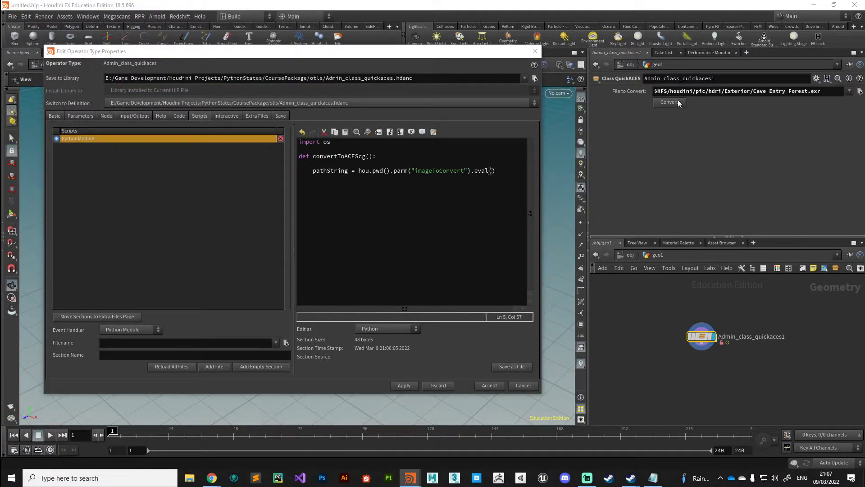
Begin a print(pathstri line below the pathString line in convertToACEScg.
left_click(501, 170)
key("Return")
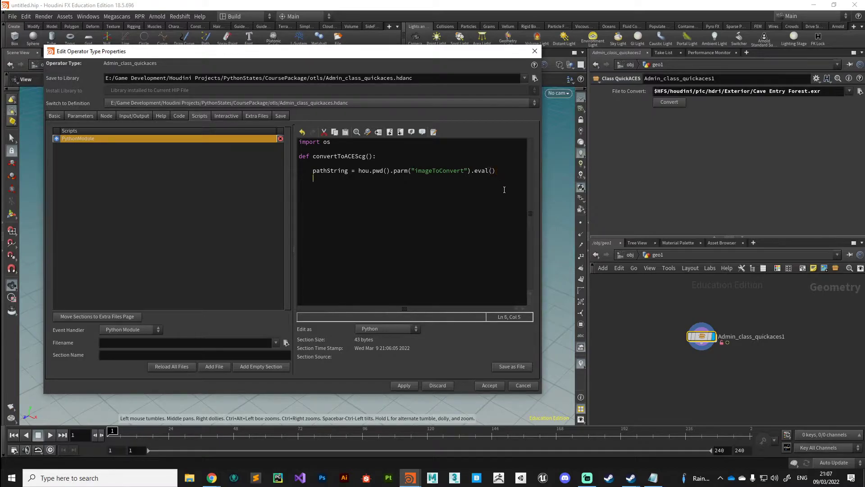
type("print(path")
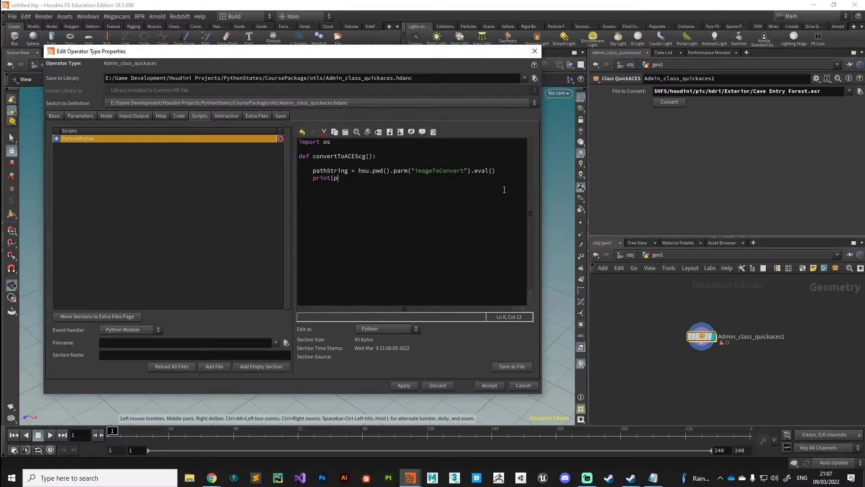